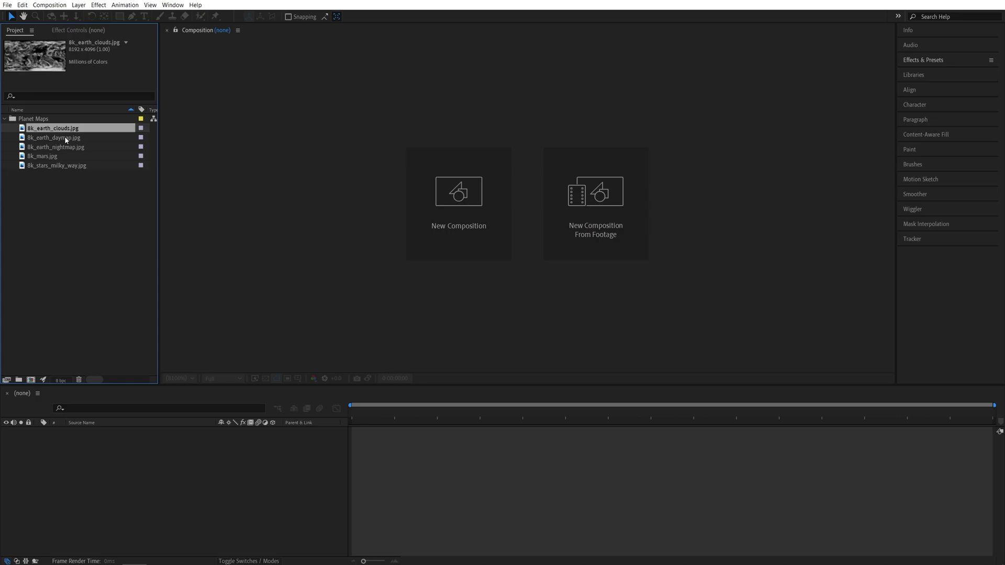
Look through the clouds, daymap, nightmap, Mars and Milky Way images in the Planet Maps folder
{"action": "left_click", "coordinate": [69, 148]}
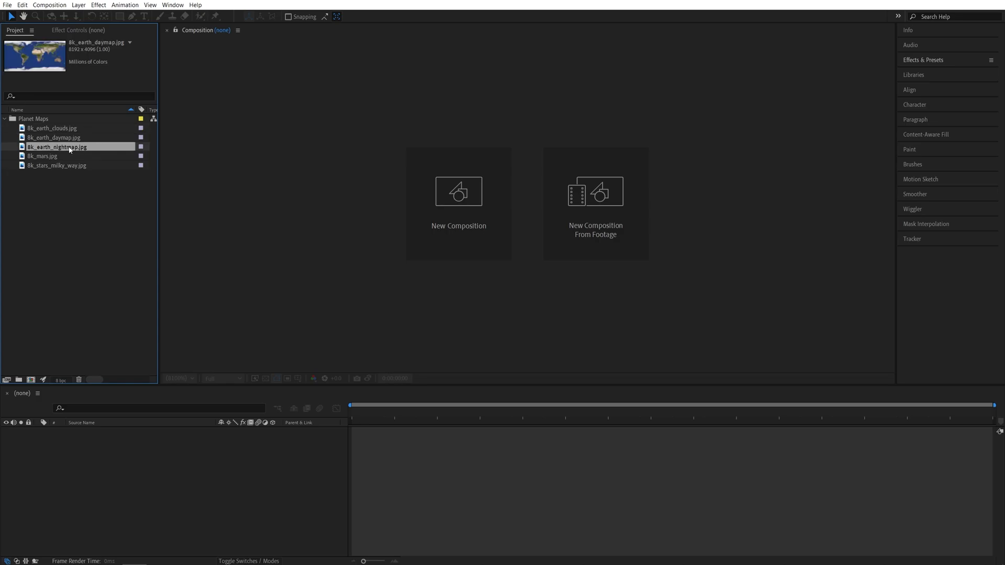
{"action": "left_click", "coordinate": [63, 156]}
{"action": "left_click", "coordinate": [67, 129]}
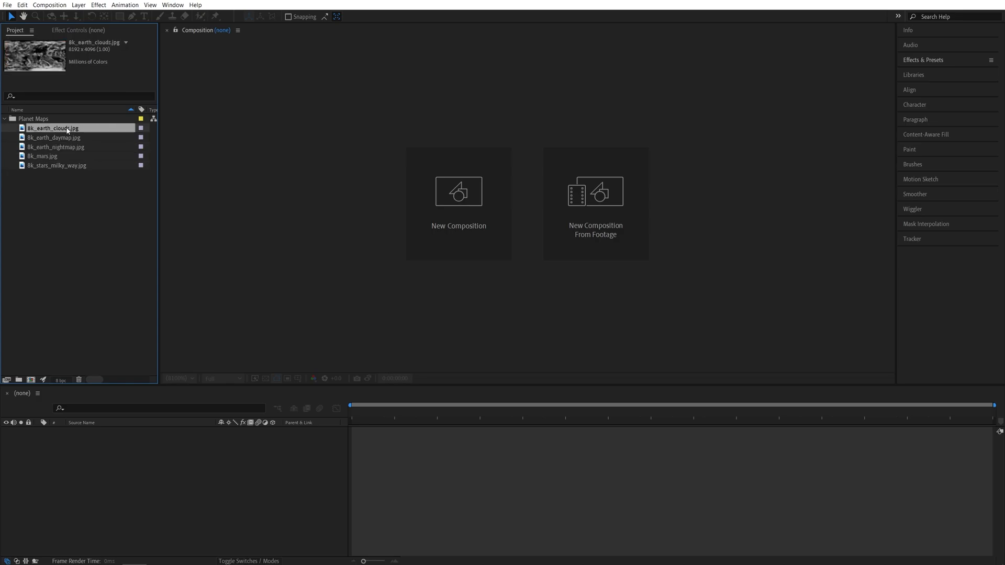
{"action": "left_click", "coordinate": [68, 138]}
{"action": "left_click", "coordinate": [66, 147]}
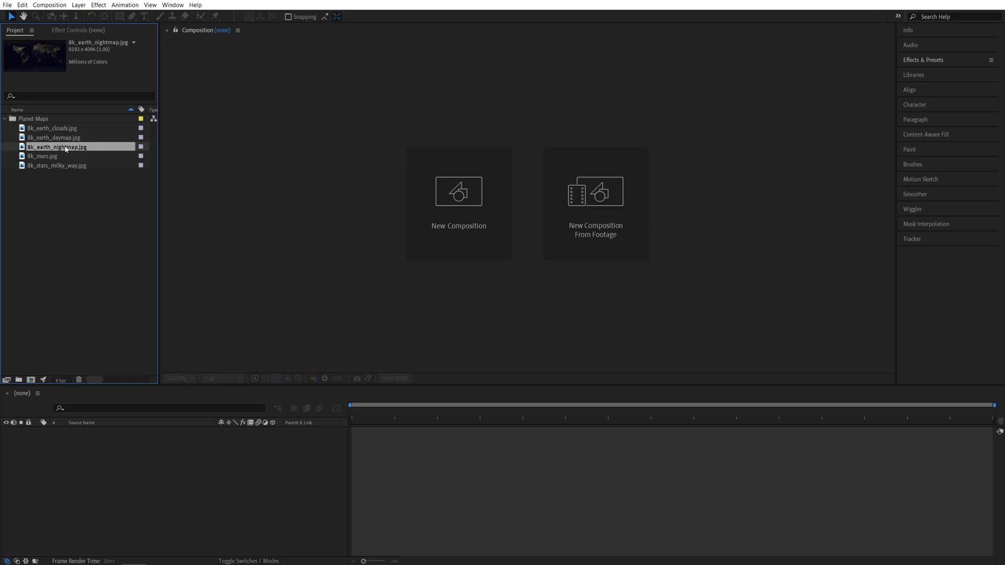
{"action": "left_click", "coordinate": [62, 156]}
{"action": "left_click", "coordinate": [60, 166]}
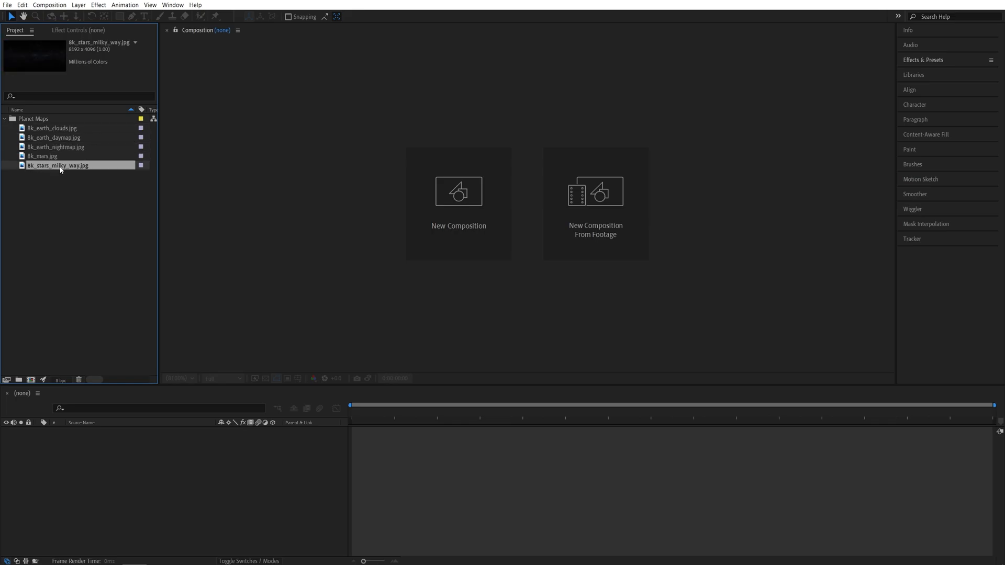
{"action": "left_click", "coordinate": [64, 178]}
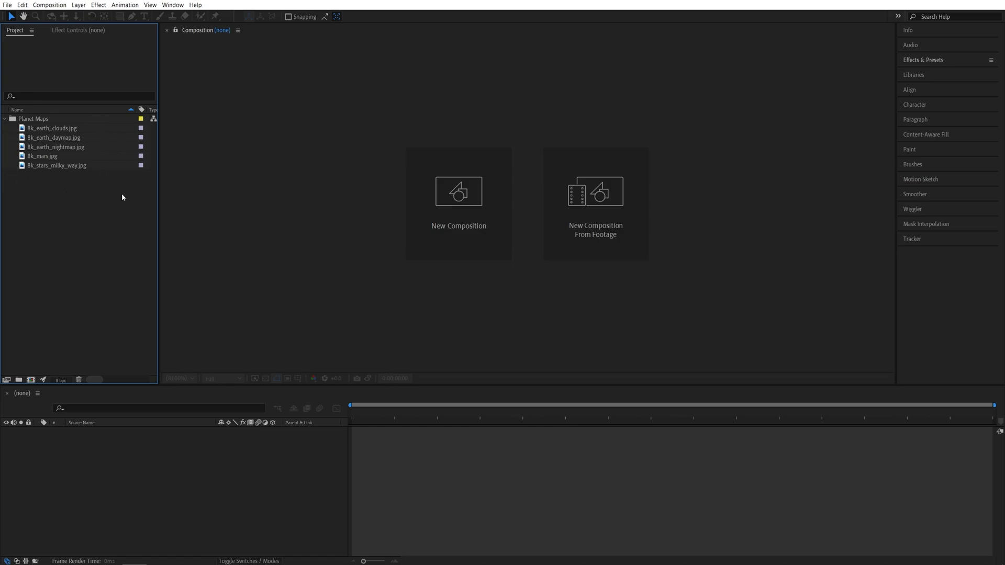
Create a composition from the 8k_earth_daymap.jpg image
{"action": "left_click", "coordinate": [55, 139]}
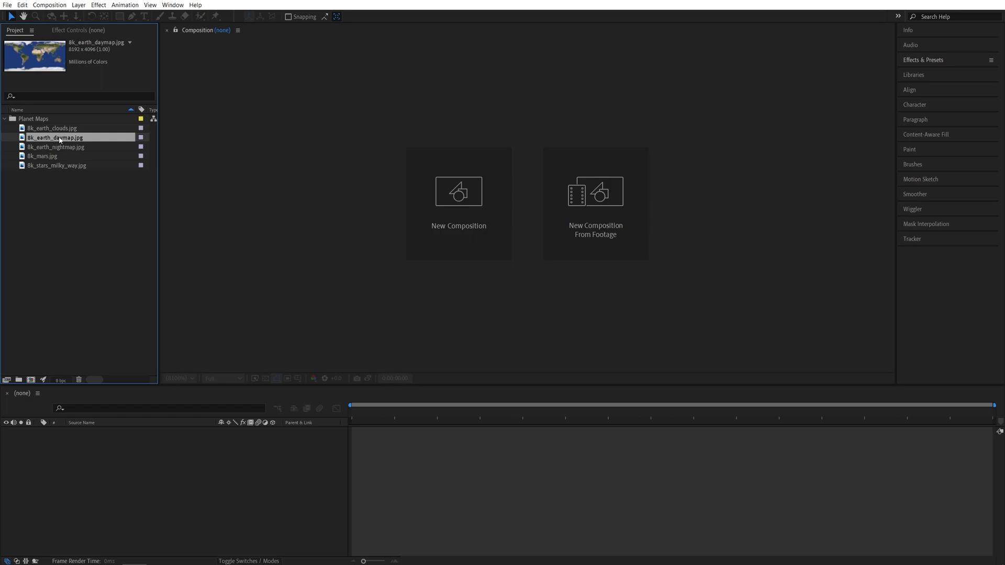
{"action": "left_click_drag", "start_coordinate": [48, 140], "coordinate": [157, 471]}
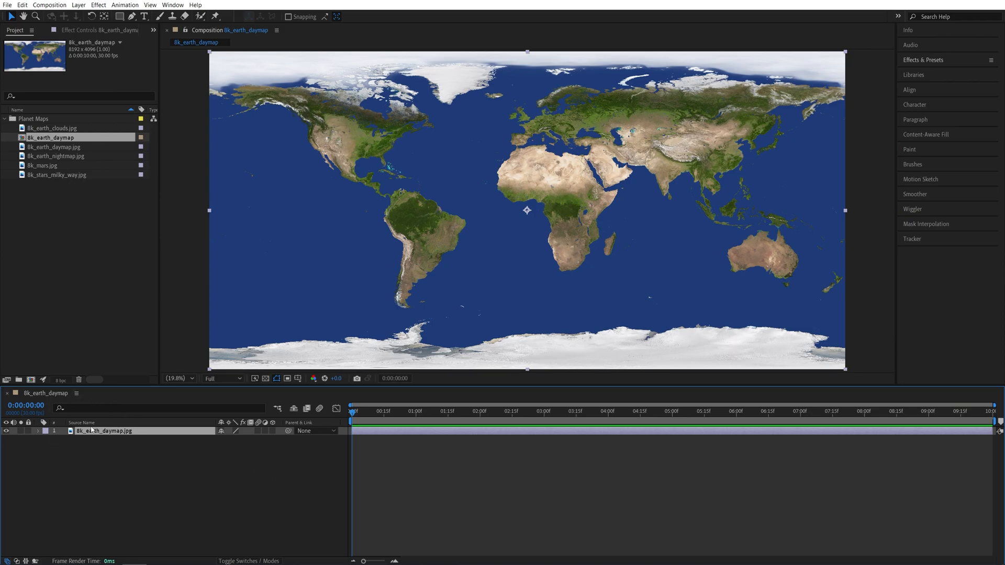
{"action": "left_click", "coordinate": [135, 452]}
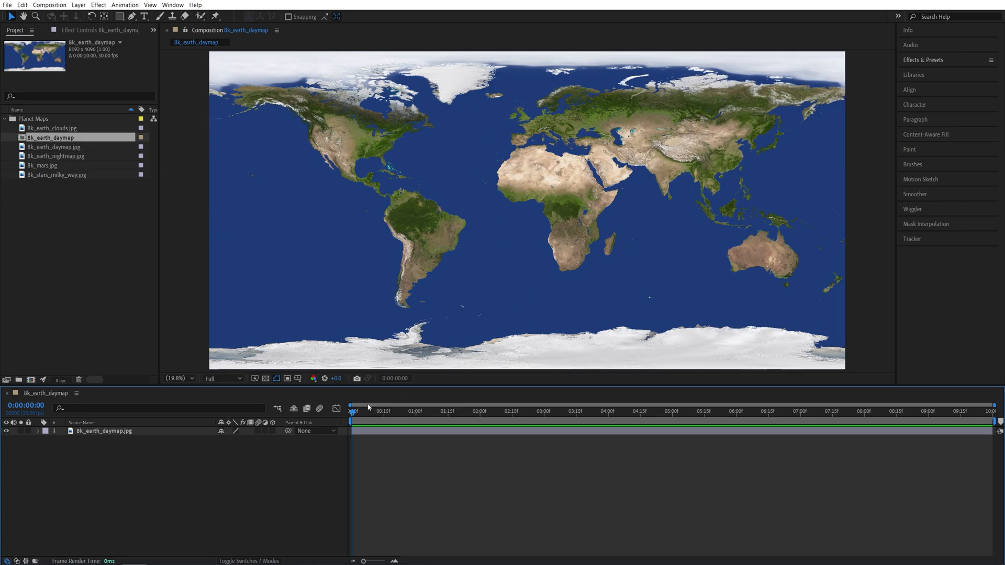
Examine the Earth day map up close in the composition, then fit the whole map back in view
{"action": "left_click", "coordinate": [111, 432]}
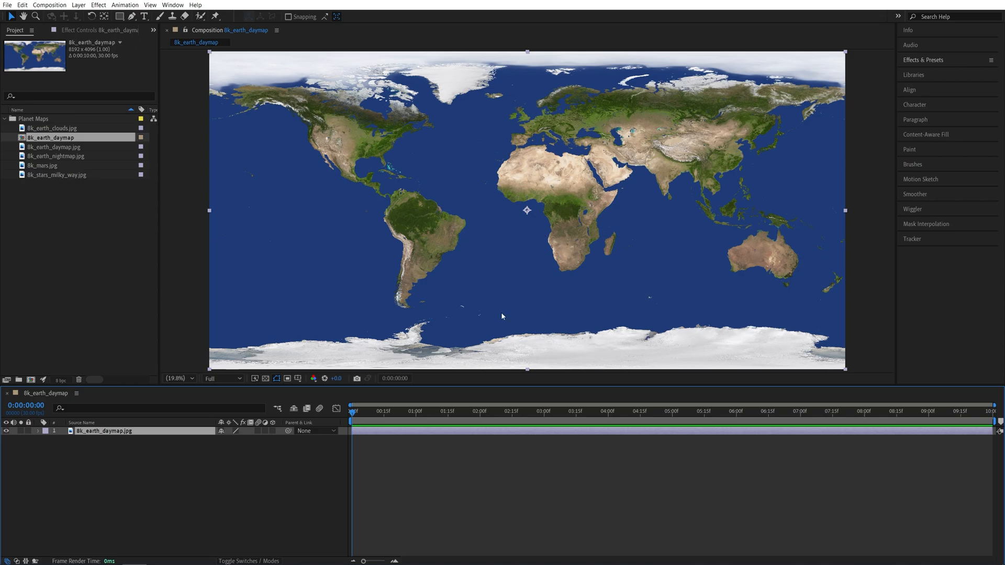
{"action": "left_click", "coordinate": [354, 457]}
{"action": "scroll", "coordinate": [435, 192], "scroll_direction": "up", "scroll_amount": 1}
{"action": "scroll", "coordinate": [434, 192], "scroll_direction": "up", "scroll_amount": 1}
{"action": "left_click_drag", "start_coordinate": [507, 201], "coordinate": [561, 155]}
{"action": "left_click", "coordinate": [559, 160]}
{"action": "key", "text": "shift+slash"}
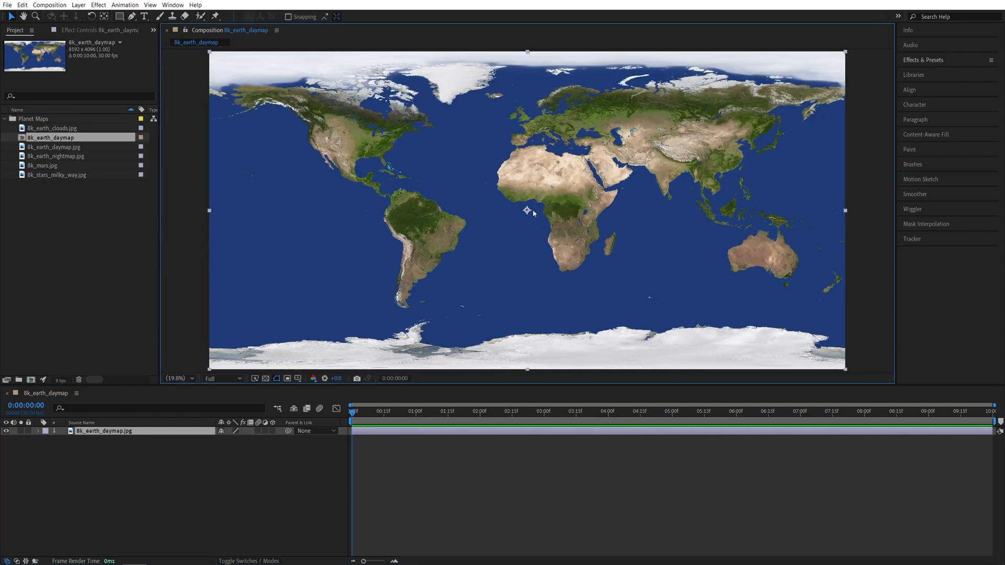
{"action": "left_click", "coordinate": [139, 465]}
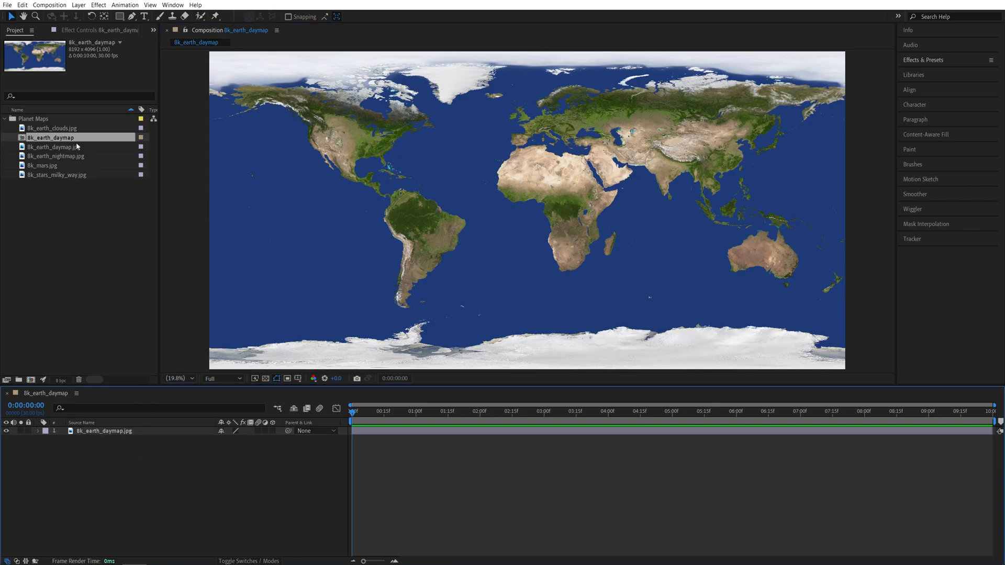
Add 8k_earth_clouds.jpg as a layer above the day map in the 8k_earth_daymap composition
{"action": "left_click", "coordinate": [60, 128]}
{"action": "key", "text": "Return"}
{"action": "key", "text": "Escape"}
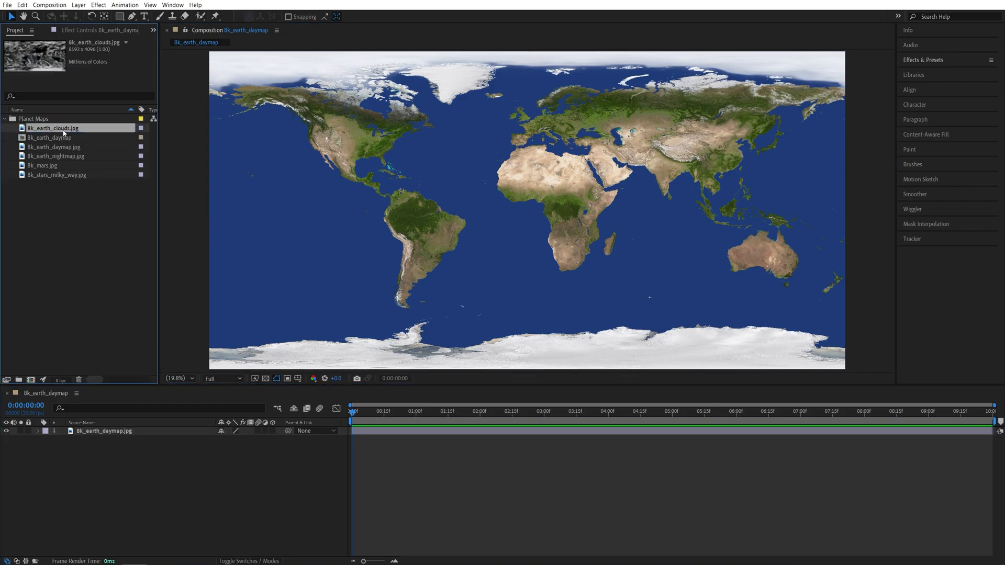
{"action": "mouse_move", "coordinate": [53, 131]}
{"action": "left_mouse_down"}
{"action": "mouse_move", "coordinate": [94, 160]}
{"action": "mouse_move", "coordinate": [112, 430]}
{"action": "left_mouse_up"}
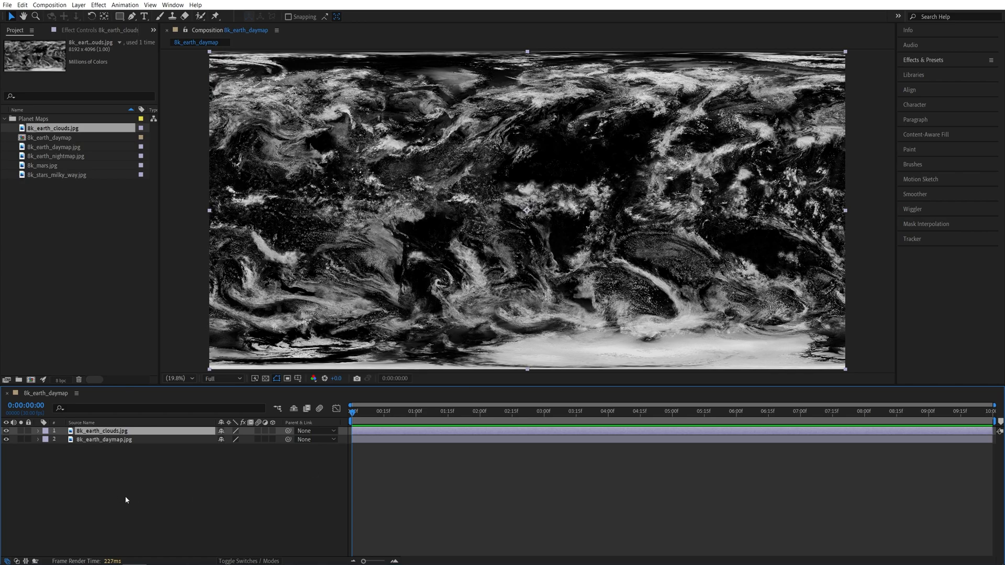
Show the layer mode options and set the clouds layer's blending mode to Screen
{"action": "left_click", "coordinate": [260, 561]}
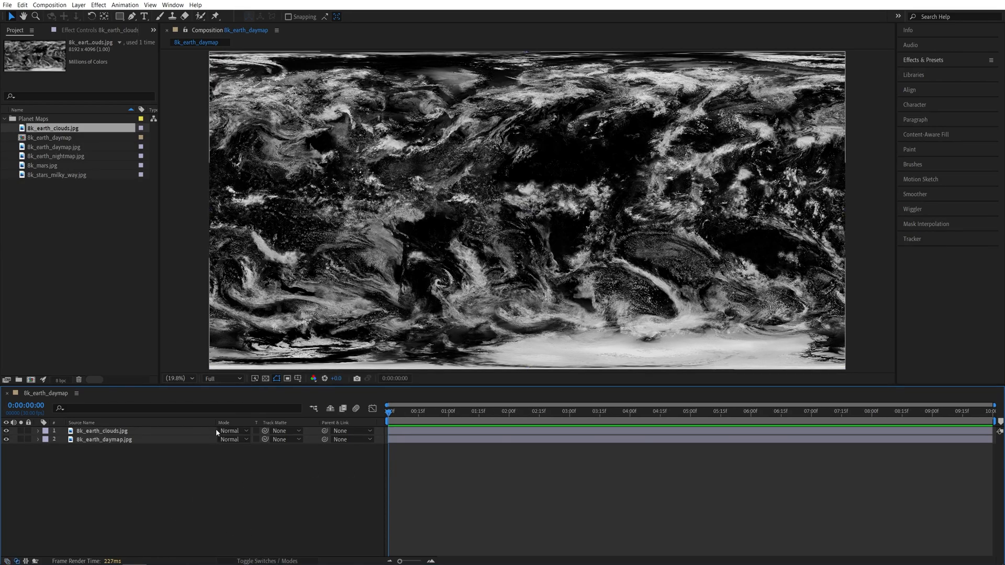
{"action": "left_click", "coordinate": [242, 431]}
{"action": "left_click", "coordinate": [240, 163]}
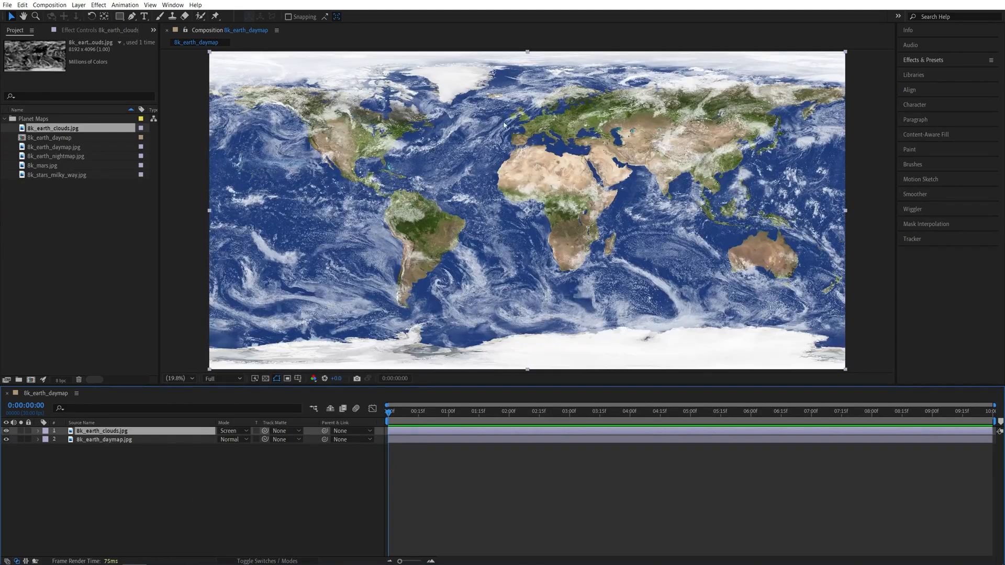
{"action": "left_click", "coordinate": [351, 488]}
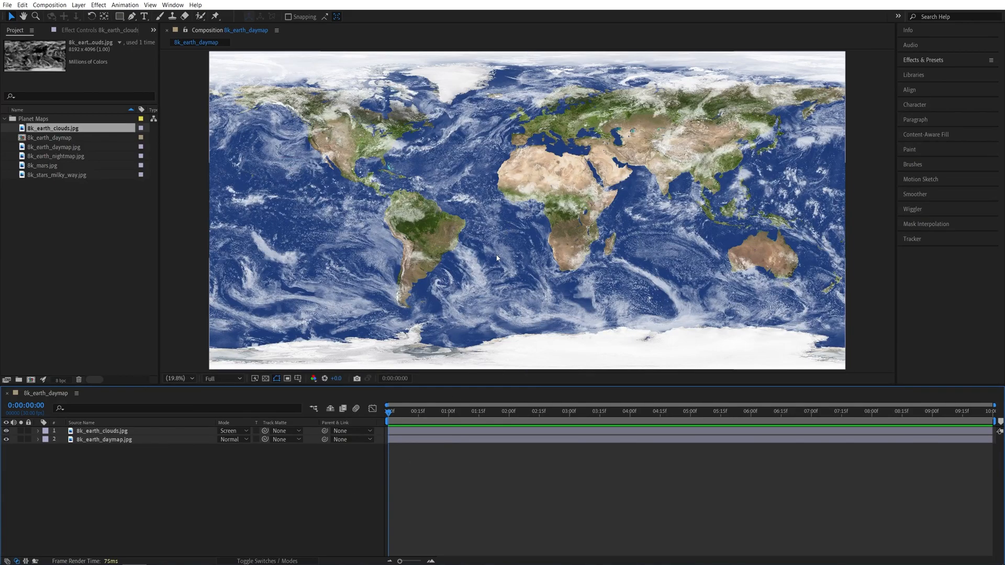
Set the clouds layer's opacity to 75%
{"action": "left_click", "coordinate": [118, 432]}
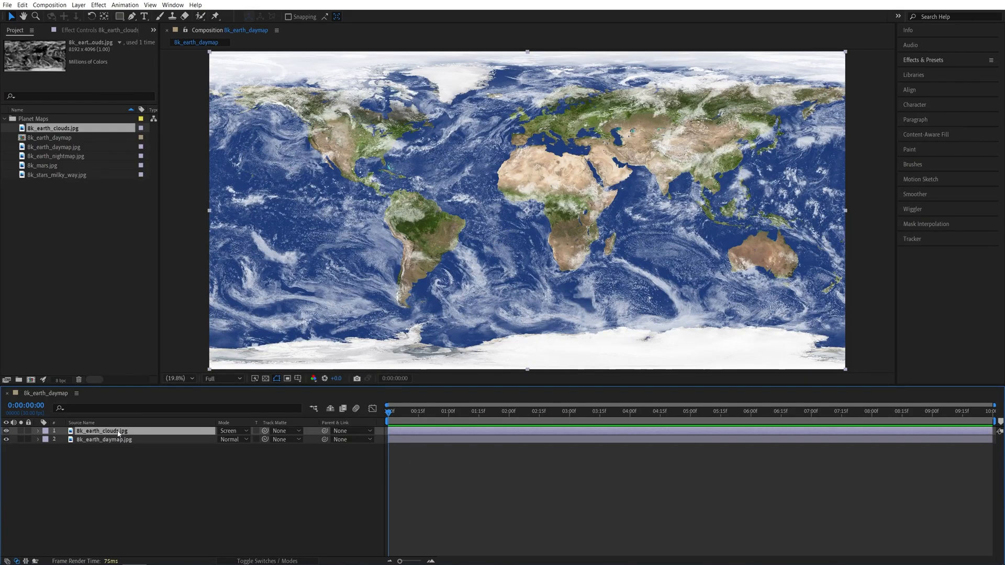
{"action": "key", "text": "t"}
{"action": "left_click", "coordinate": [220, 440]}
{"action": "type", "text": "75"}
{"action": "key", "text": "Return"}
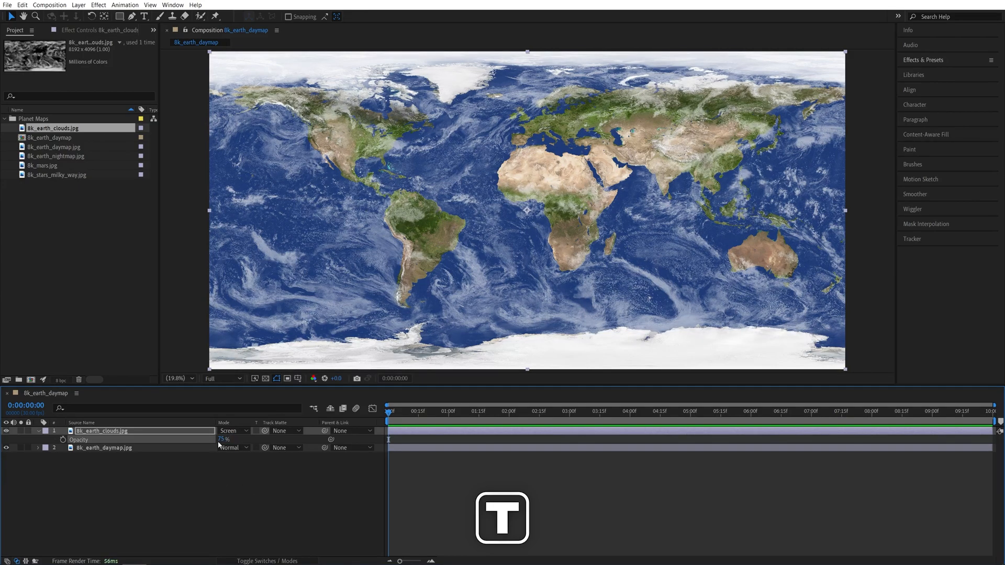
{"action": "left_click", "coordinate": [228, 489]}
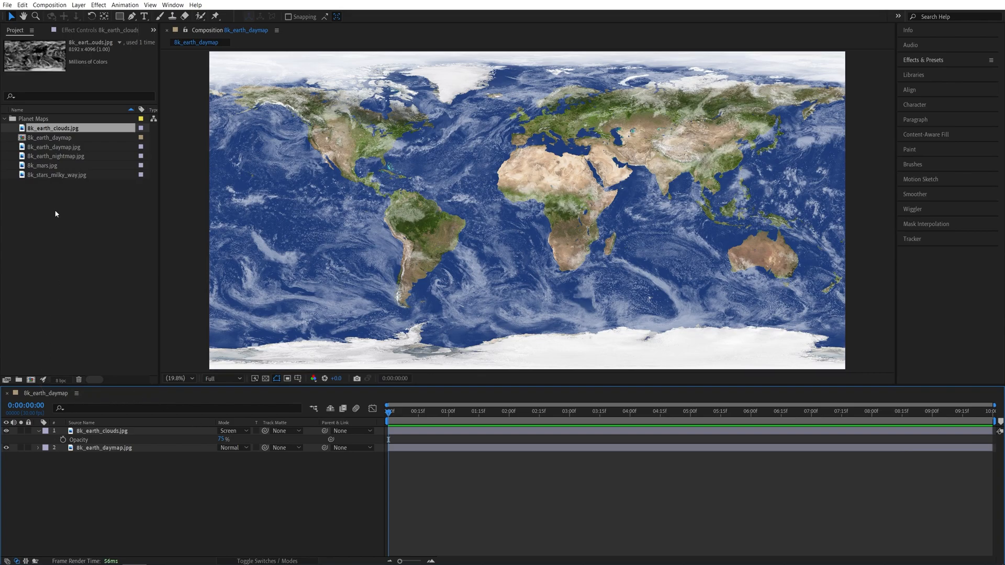
Create a 1920x1080, 30 fps, 10-second composition and place the 8k_earth_daymap composition in it as a layer
{"action": "left_click", "coordinate": [31, 379]}
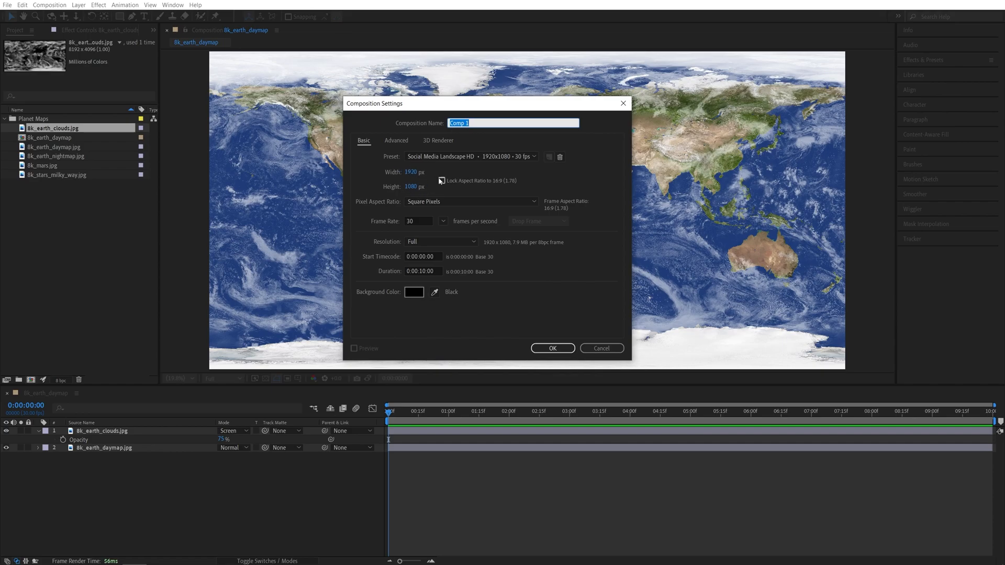
{"action": "left_click", "coordinate": [479, 299]}
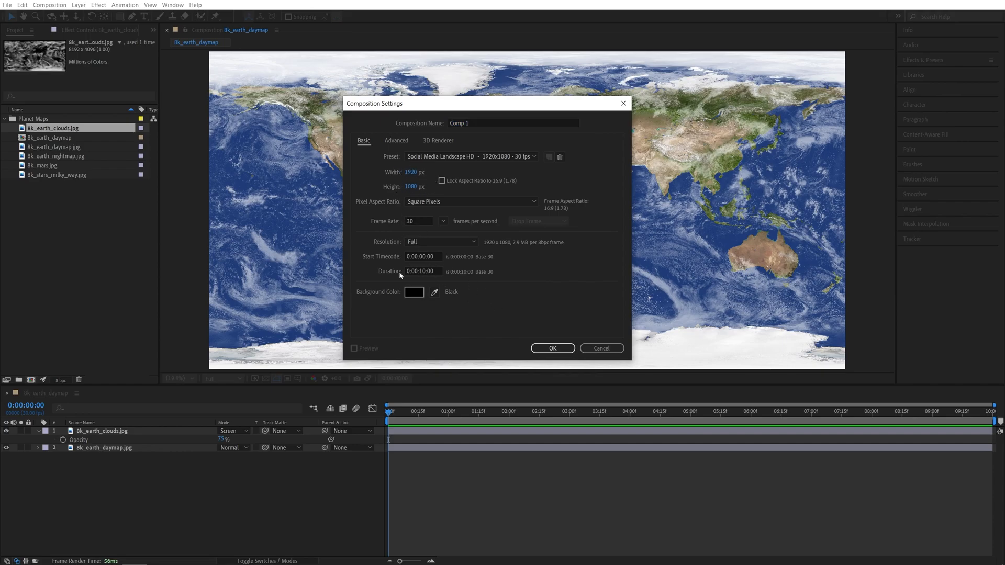
{"action": "left_click", "coordinate": [555, 347]}
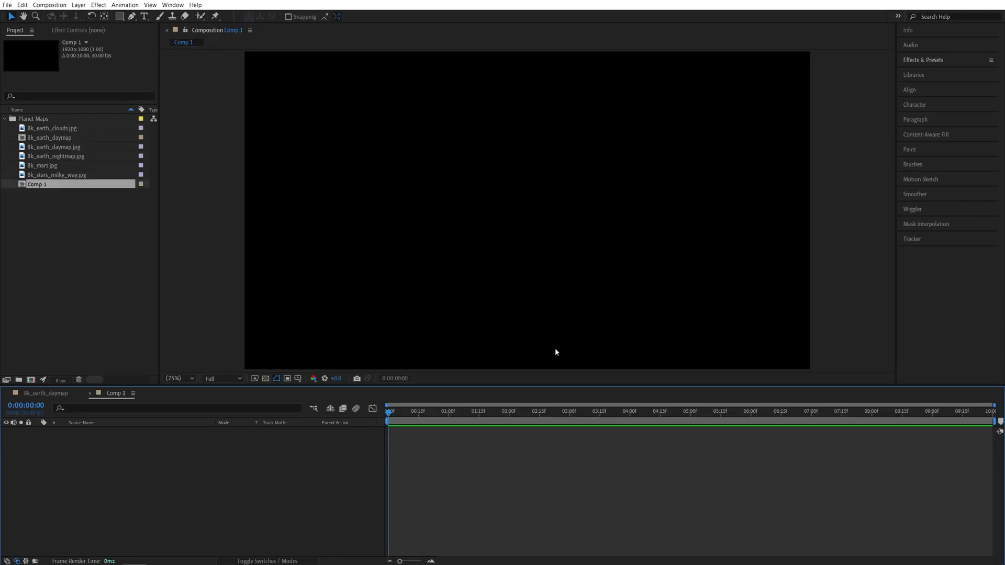
{"action": "left_click_drag", "start_coordinate": [45, 137], "coordinate": [89, 472]}
Find the CC Sphere effect and apply it to the 8k_earth_daymap layer
{"action": "left_click", "coordinate": [939, 60]}
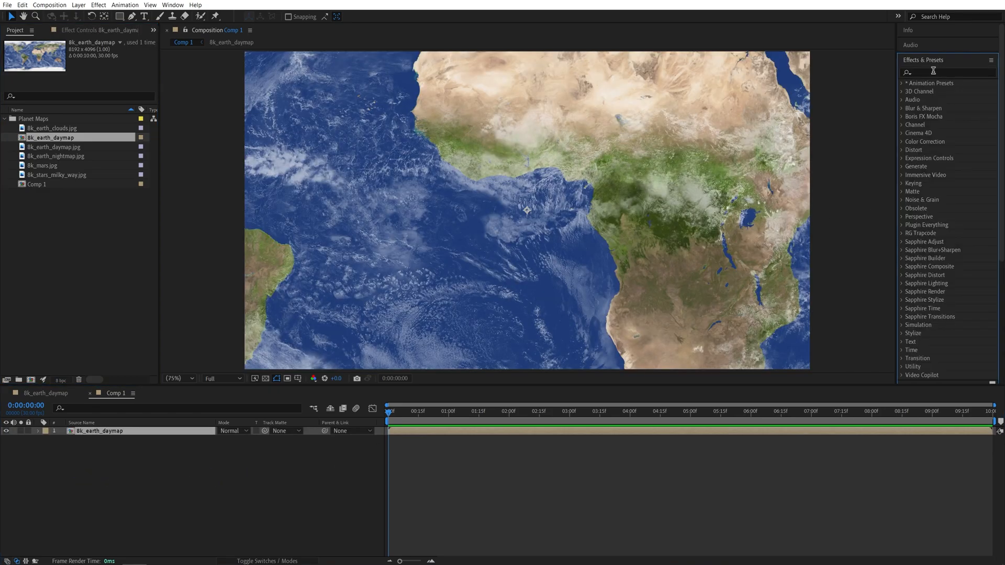
{"action": "type", "text": "cc sphe"}
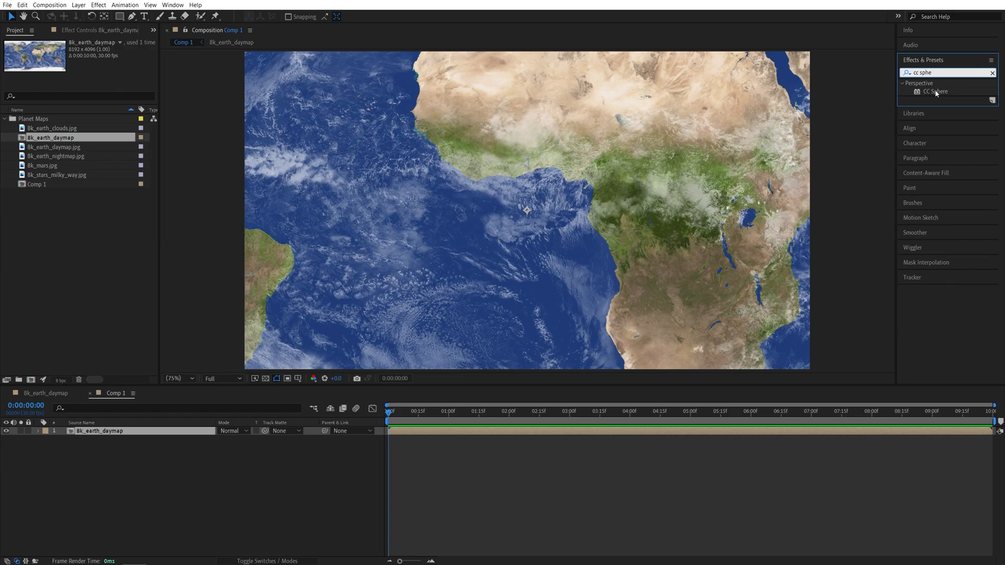
{"action": "left_click_drag", "start_coordinate": [935, 93], "coordinate": [96, 437]}
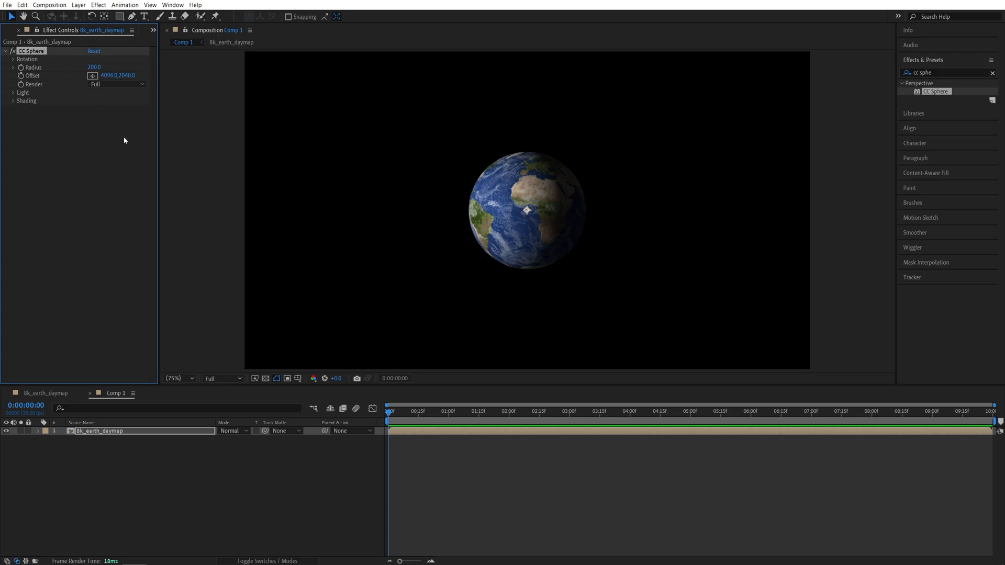
Expand CC Sphere's rotation, light and shading settings and enlarge the sphere to a radius of 316
{"action": "left_click_drag", "start_coordinate": [158, 161], "coordinate": [183, 166]}
{"action": "left_click", "coordinate": [15, 93]}
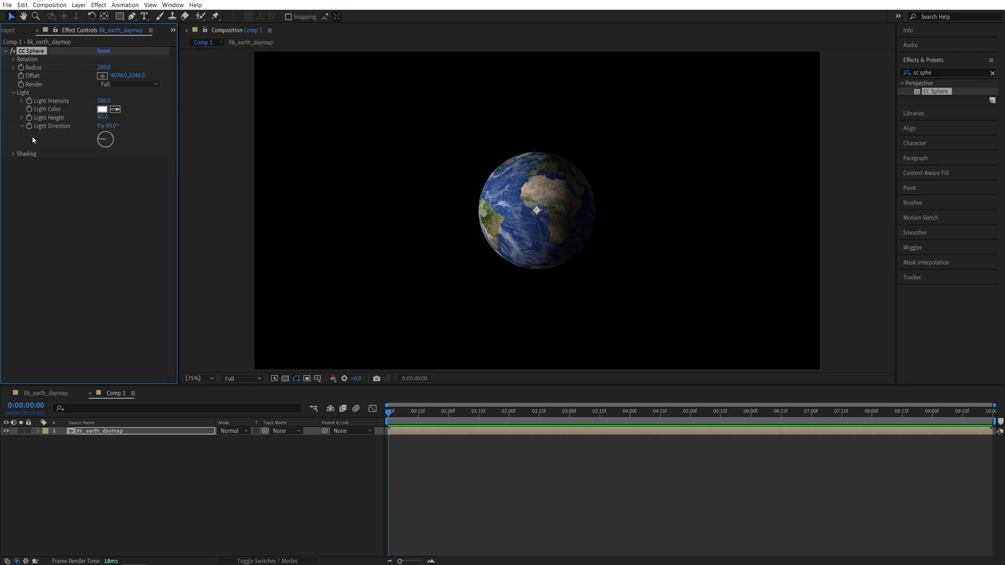
{"action": "left_click", "coordinate": [14, 155]}
{"action": "left_click", "coordinate": [12, 60]}
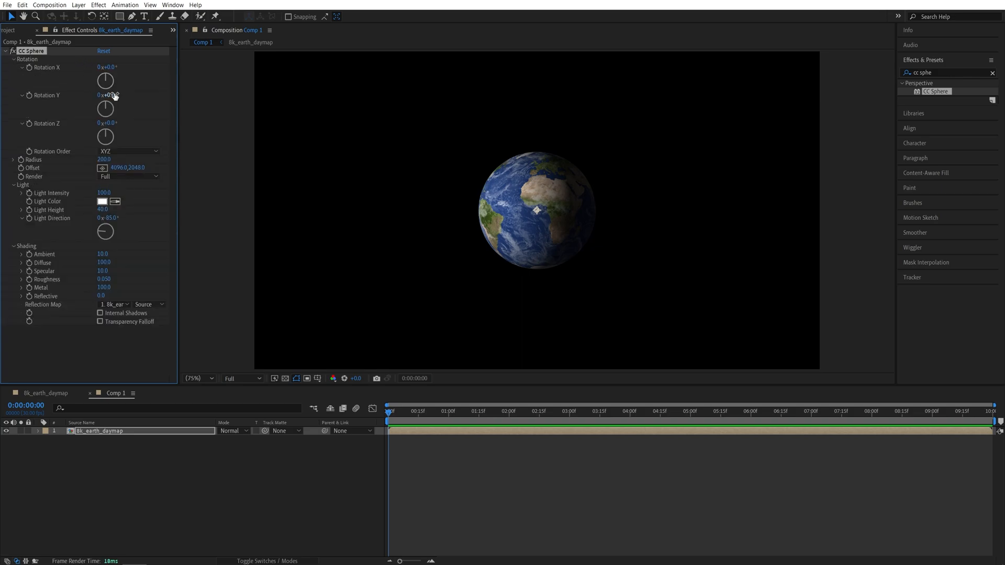
{"action": "left_click_drag", "start_coordinate": [104, 160], "coordinate": [166, 162]}
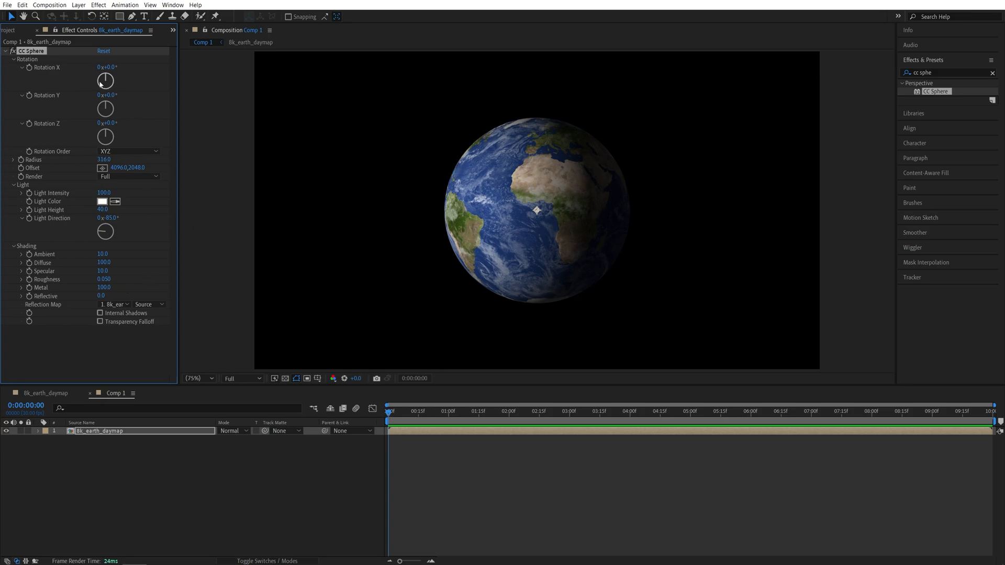
Keyframe the sphere's Rotation Y from 0° at the first frame to 359° at the last frame and preview the spin
{"action": "left_click", "coordinate": [385, 421]}
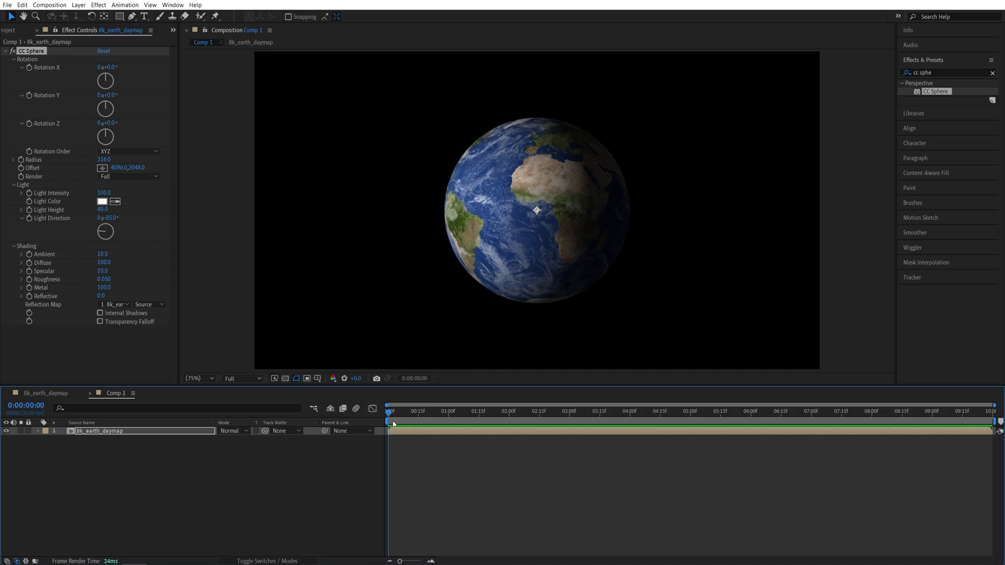
{"action": "left_click", "coordinate": [29, 95]}
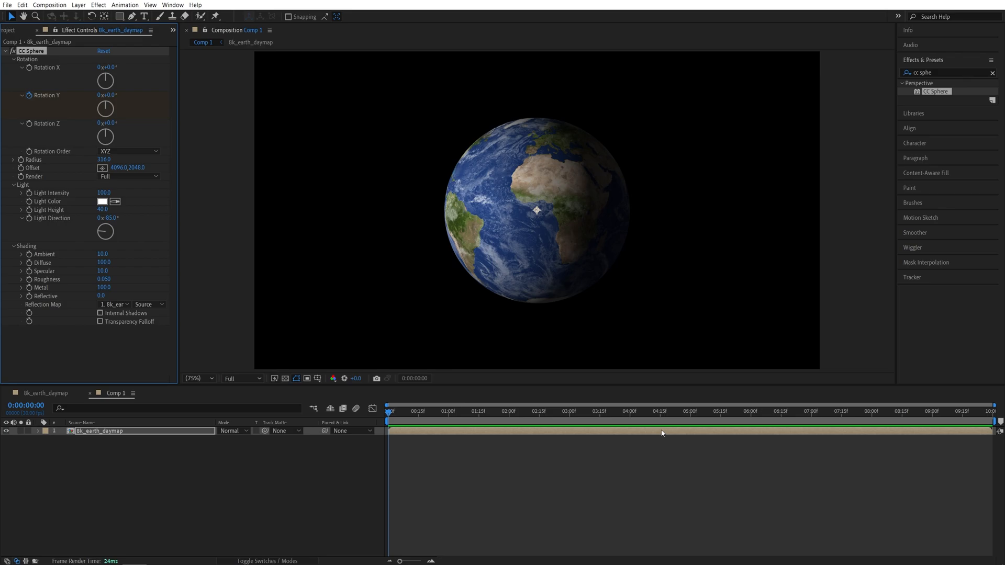
{"action": "left_click", "coordinate": [991, 419]}
{"action": "left_click", "coordinate": [111, 96]}
{"action": "type", "text": "3"}
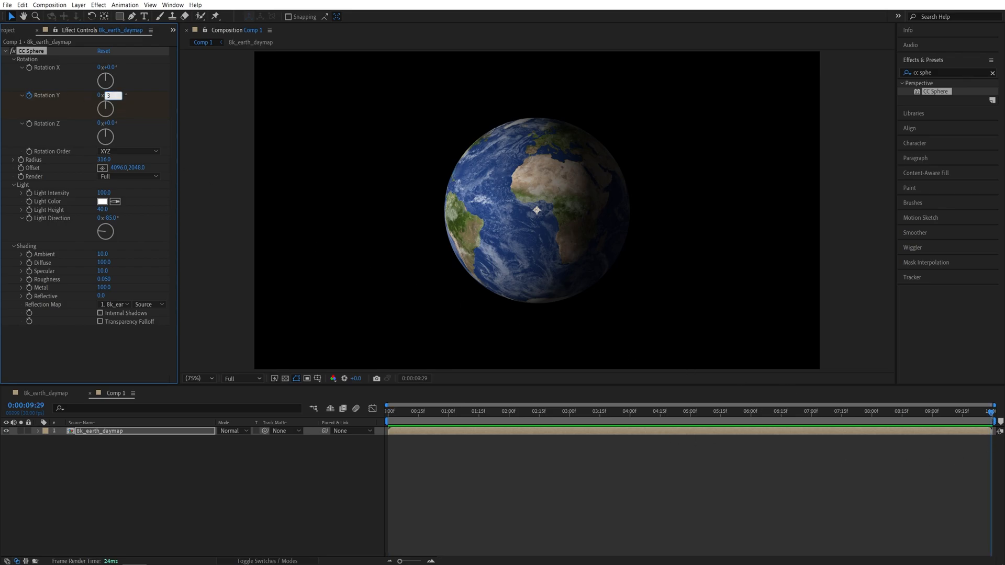
{"action": "type", "text": "59"}
{"action": "key", "text": "Return"}
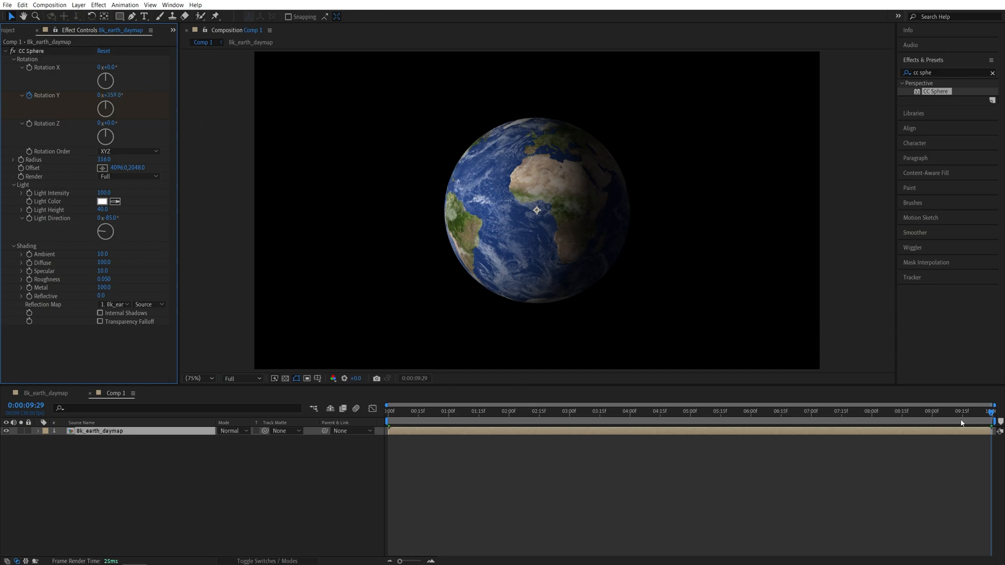
{"action": "key", "text": "space"}
{"action": "mouse_move", "coordinate": [451, 415]}
{"action": "left_mouse_down"}
{"action": "mouse_move", "coordinate": [629, 423]}
{"action": "mouse_move", "coordinate": [460, 420]}
{"action": "left_mouse_up"}
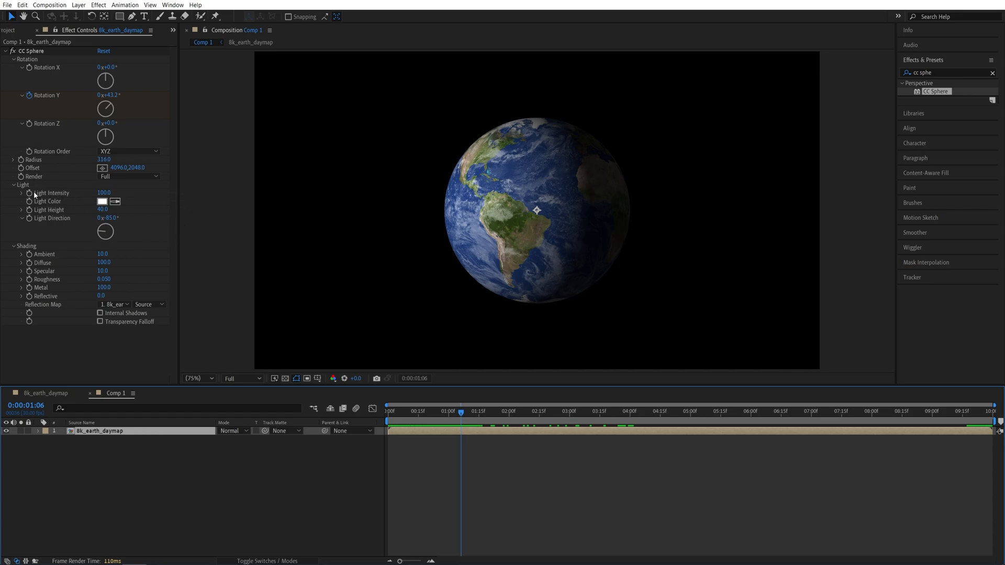
Set CC Sphere's light intensity to 125 and light height to 75, and try another light direction before undoing that change
{"action": "left_click", "coordinate": [103, 193]}
{"action": "type", "text": "125"}
{"action": "key", "text": "Return"}
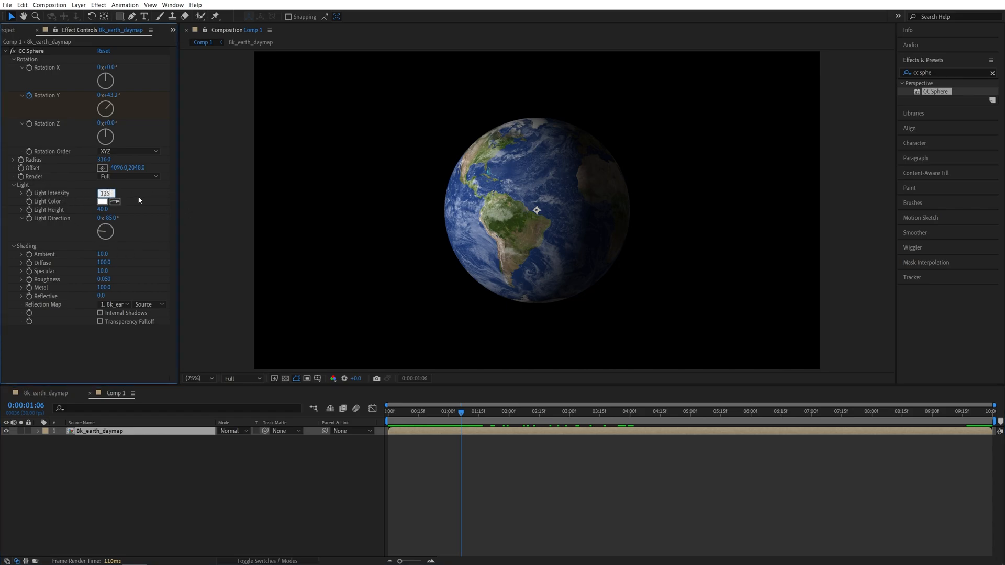
{"action": "left_click", "coordinate": [99, 210]}
{"action": "type", "text": "75"}
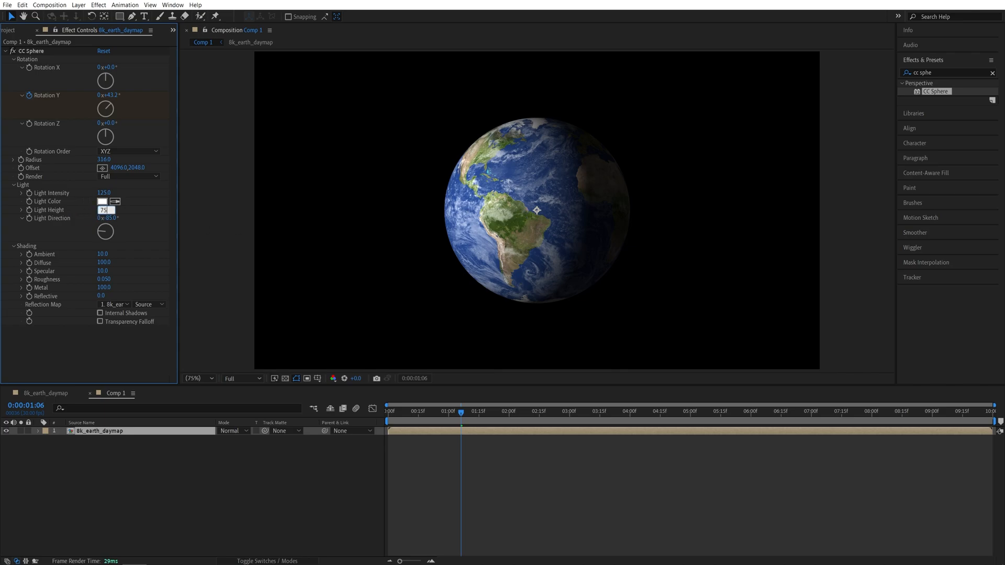
{"action": "key", "text": "Return"}
{"action": "left_click_drag", "start_coordinate": [111, 221], "coordinate": [158, 201]}
{"action": "key", "text": "ctrl+z"}
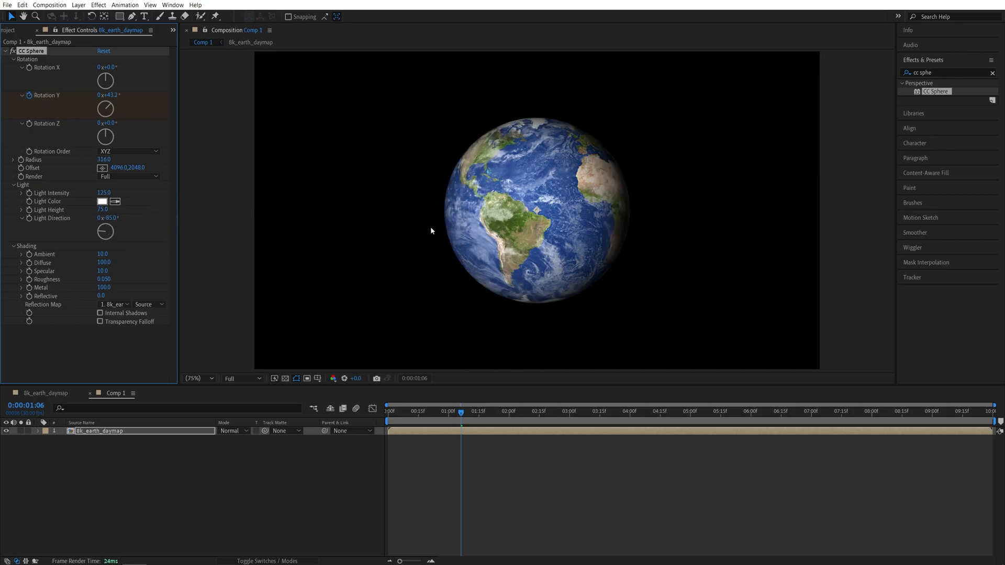
Reduce CC Sphere's Specular shading to 0 and check the sphere at another frame
{"action": "left_click_drag", "start_coordinate": [102, 271], "coordinate": [80, 273]}
{"action": "mouse_move", "coordinate": [461, 414]}
{"action": "left_mouse_down"}
{"action": "mouse_move", "coordinate": [404, 413]}
{"action": "mouse_move", "coordinate": [479, 415]}
{"action": "left_mouse_up"}
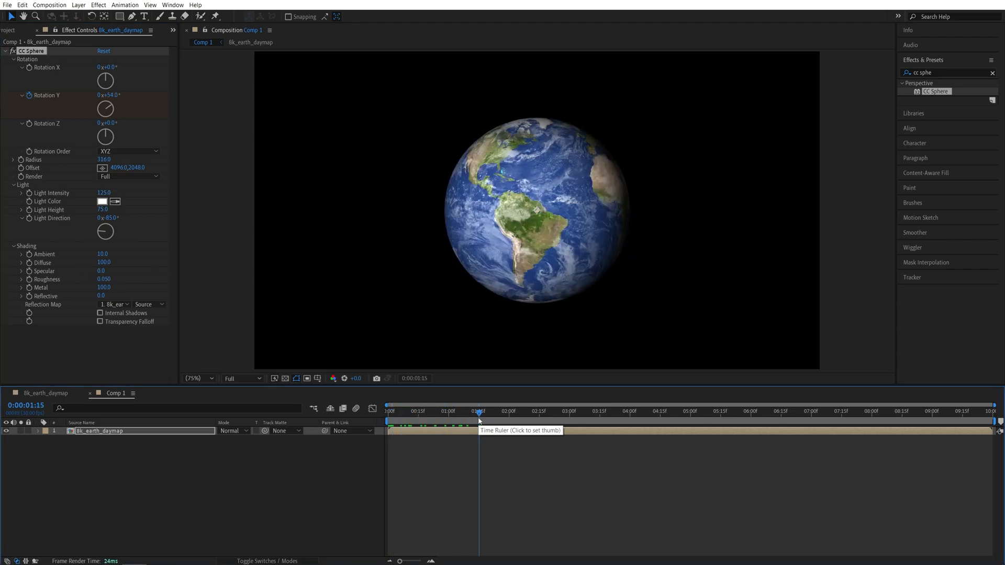
{"action": "left_click", "coordinate": [347, 483]}
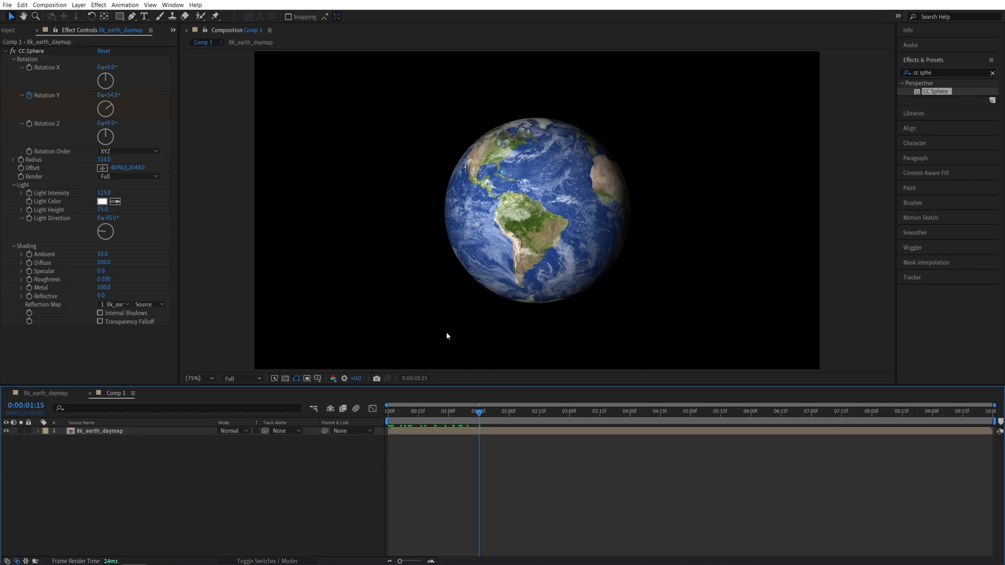
Add 8k_stars_milky_way.jpg to Comp 1 as a background layer beneath the Earth
{"action": "left_click", "coordinate": [12, 31]}
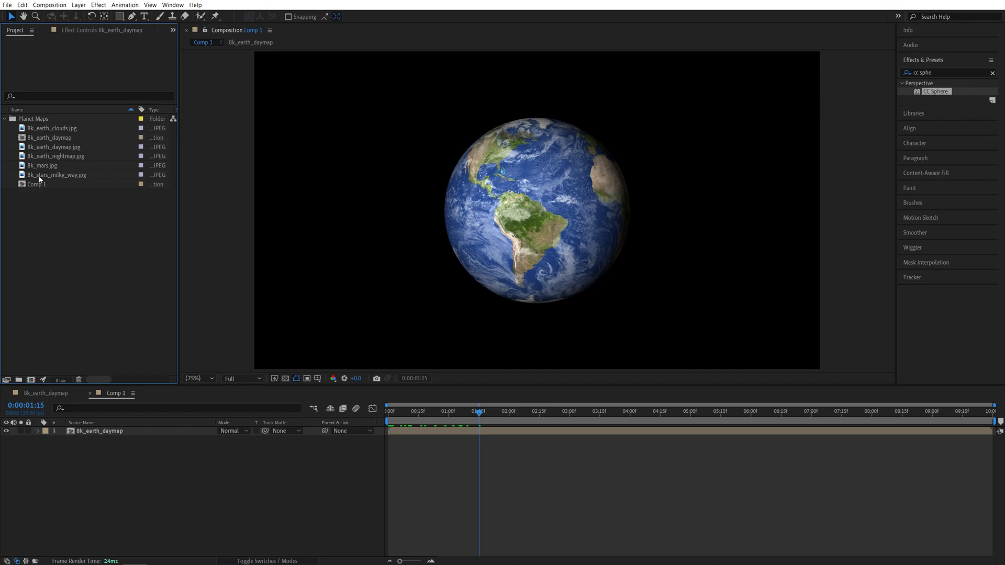
{"action": "left_click", "coordinate": [58, 174]}
{"action": "left_click_drag", "start_coordinate": [58, 174], "coordinate": [72, 456]}
Scale the 8k_stars_milky_way.jpg layer down to 27.3% so that it still covers the whole frame
{"action": "key", "text": "s"}
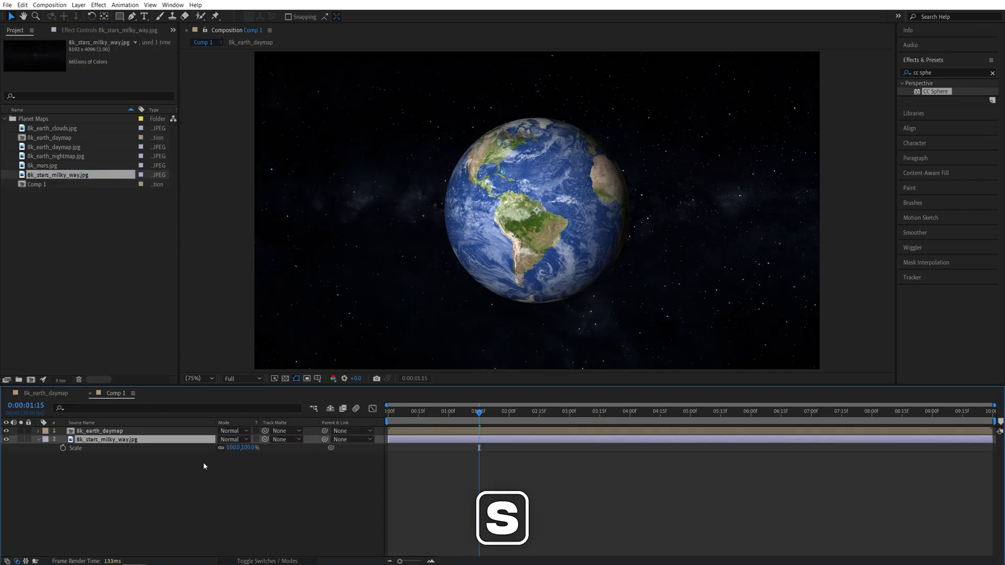
{"action": "left_click_drag", "start_coordinate": [249, 448], "coordinate": [220, 447]}
{"action": "key", "text": "comma"}
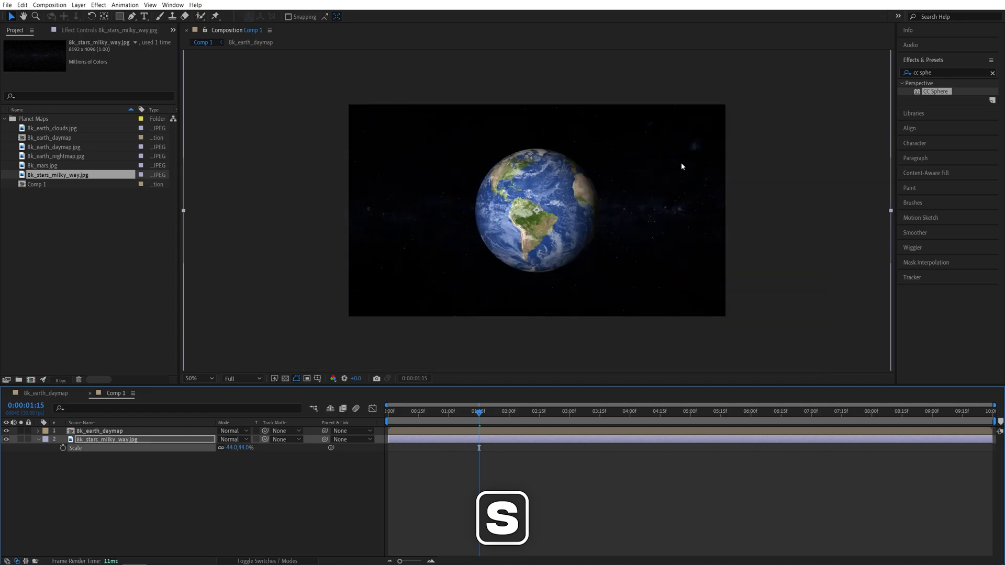
{"action": "left_click_drag", "start_coordinate": [891, 211], "coordinate": [762, 210]}
{"action": "left_click", "coordinate": [666, 250]}
{"action": "key", "text": "period"}
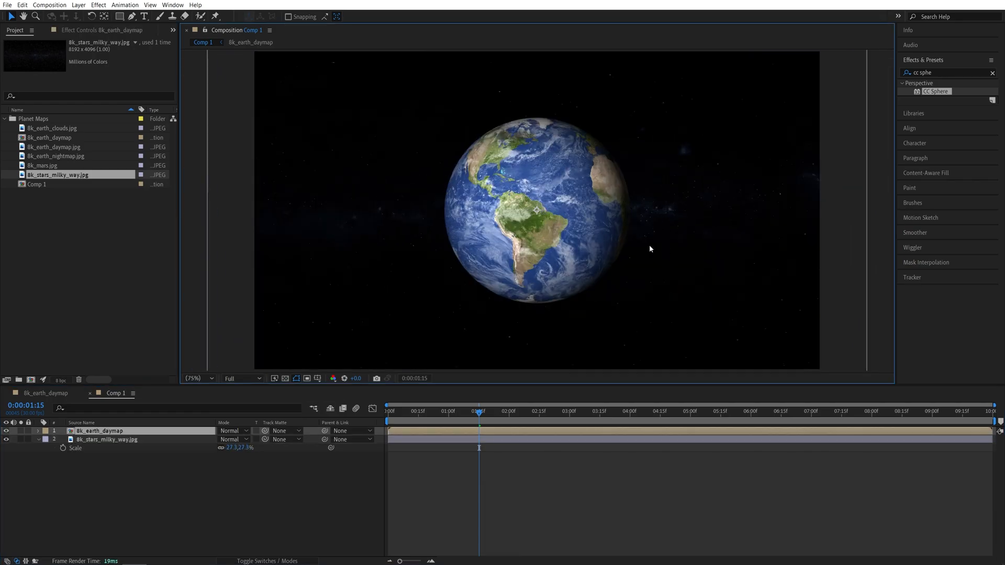
{"action": "left_click", "coordinate": [425, 484]}
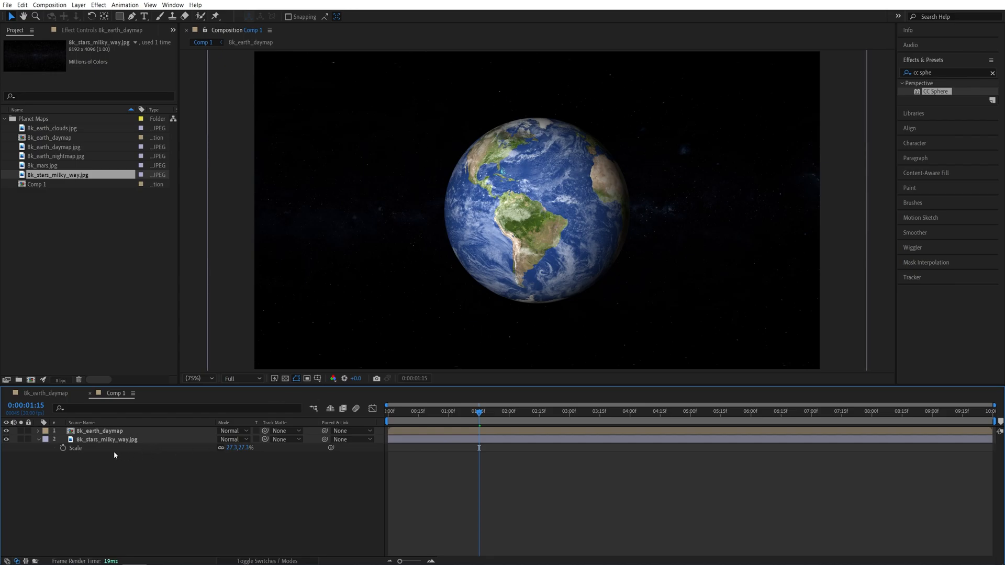
Add an Outer Glow layer style to the 8k_earth_daymap layer and set its colour to white (FFFFFF)
{"action": "right_click", "coordinate": [93, 434]}
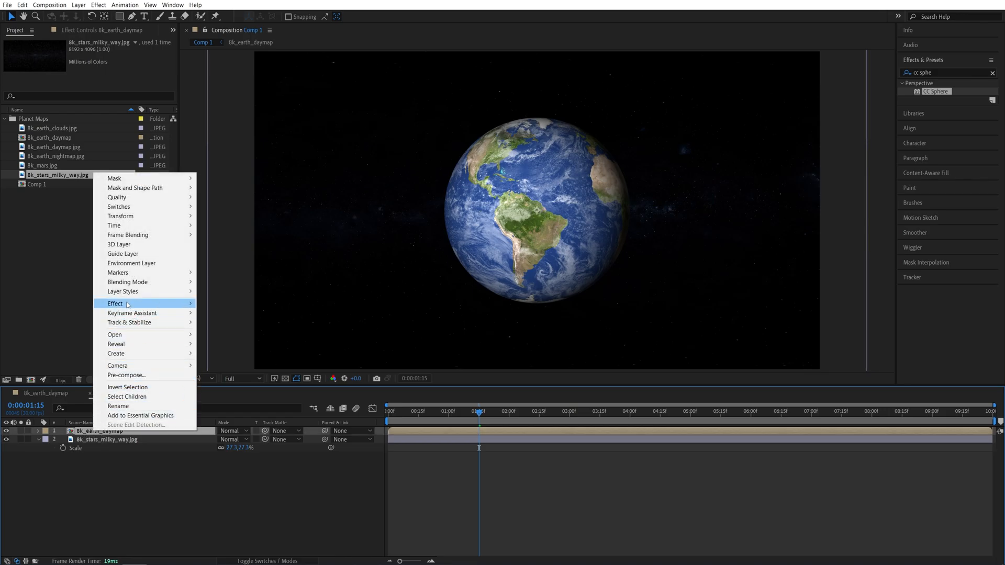
{"action": "mouse_move", "coordinate": [125, 294]}
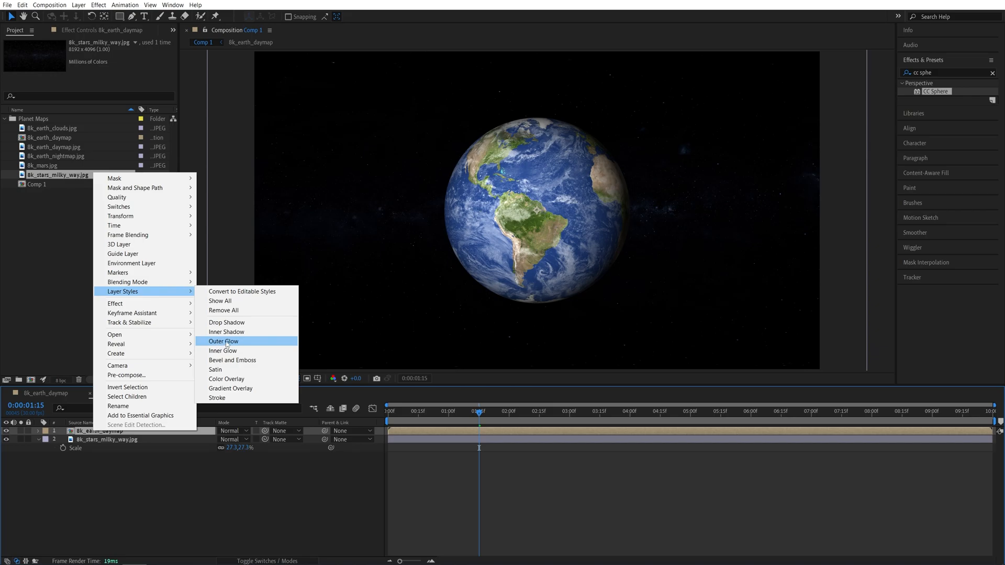
{"action": "left_click", "coordinate": [226, 342]}
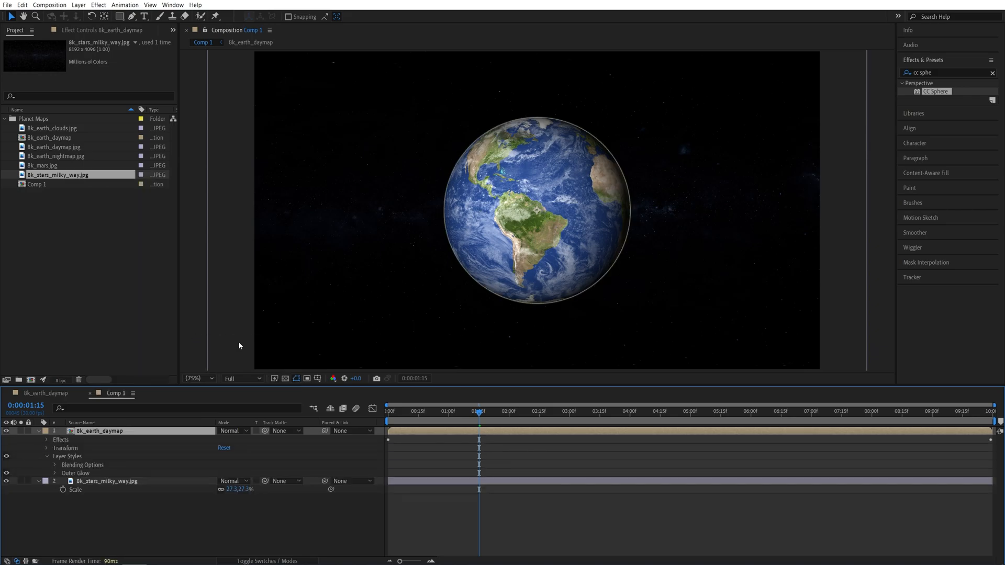
{"action": "left_click", "coordinate": [55, 473]}
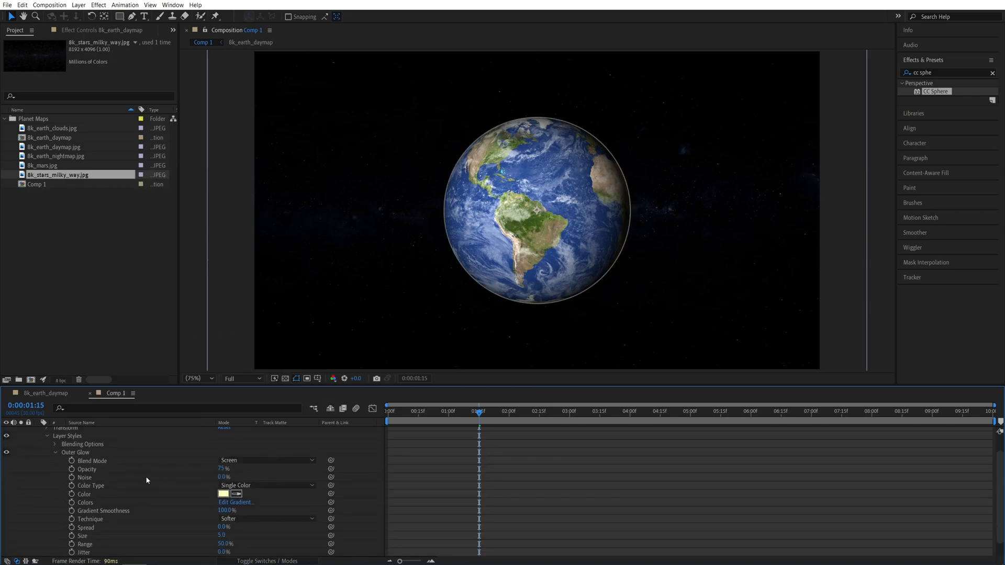
{"action": "left_click", "coordinate": [223, 494]}
{"action": "left_click_drag", "start_coordinate": [104, 175], "coordinate": [71, 137]}
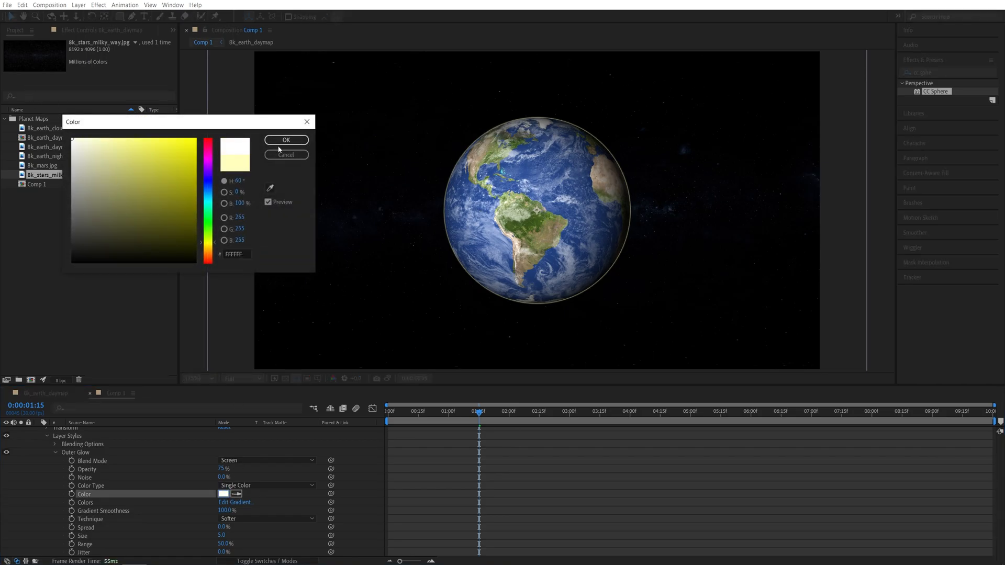
{"action": "left_click", "coordinate": [287, 140]}
Set the Outer Glow size to 200 and its opacity to 5%, and inspect the glow around the planet's edge
{"action": "scroll", "coordinate": [116, 523], "scroll_direction": "down", "scroll_amount": 1}
{"action": "left_click", "coordinate": [221, 519]}
{"action": "type", "text": "200"}
{"action": "key", "text": "Return"}
{"action": "left_click", "coordinate": [221, 452]}
{"action": "type", "text": "5"}
{"action": "key", "text": "Return"}
{"action": "left_click_drag", "start_coordinate": [650, 230], "coordinate": [603, 200]}
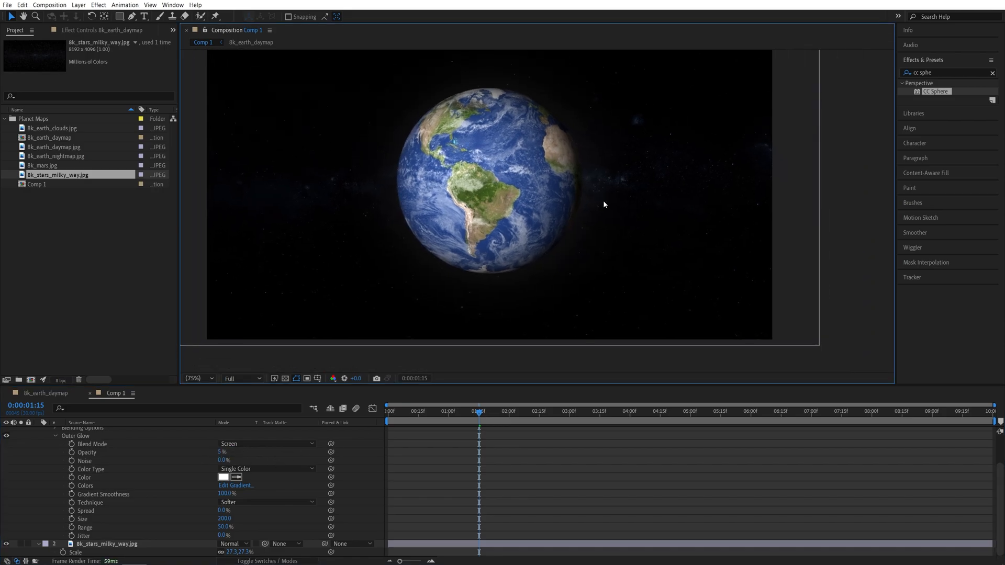
{"action": "scroll", "coordinate": [607, 205], "scroll_direction": "up", "scroll_amount": 3}
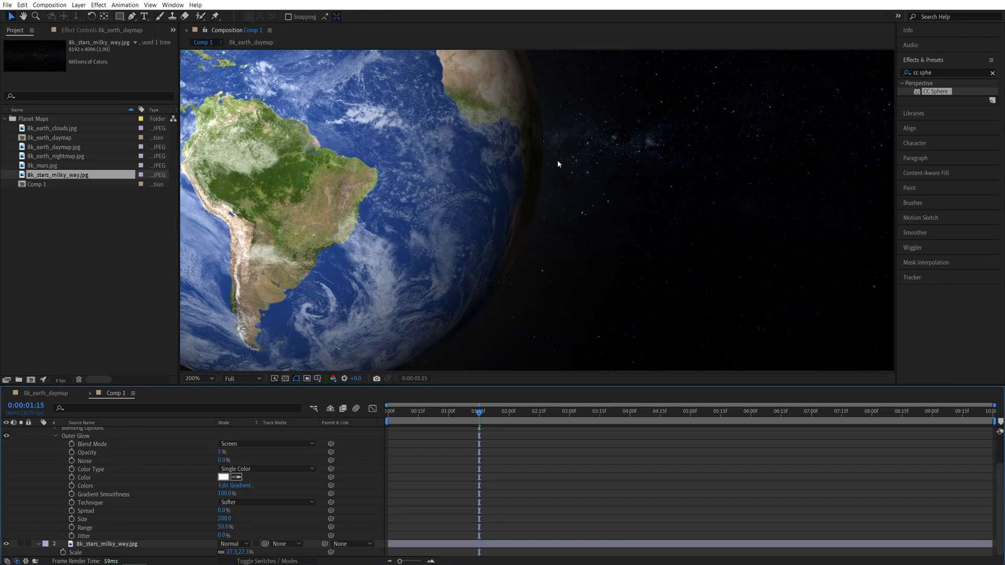
{"action": "key", "text": "shift+slash"}
Collapse the 8k_earth_daymap layer's properties and preview the rotating Earth from the first frame
{"action": "scroll", "coordinate": [34, 430], "scroll_direction": "up", "scroll_amount": 2}
{"action": "left_click", "coordinate": [38, 432]}
{"action": "left_click_drag", "start_coordinate": [477, 413], "coordinate": [360, 416]}
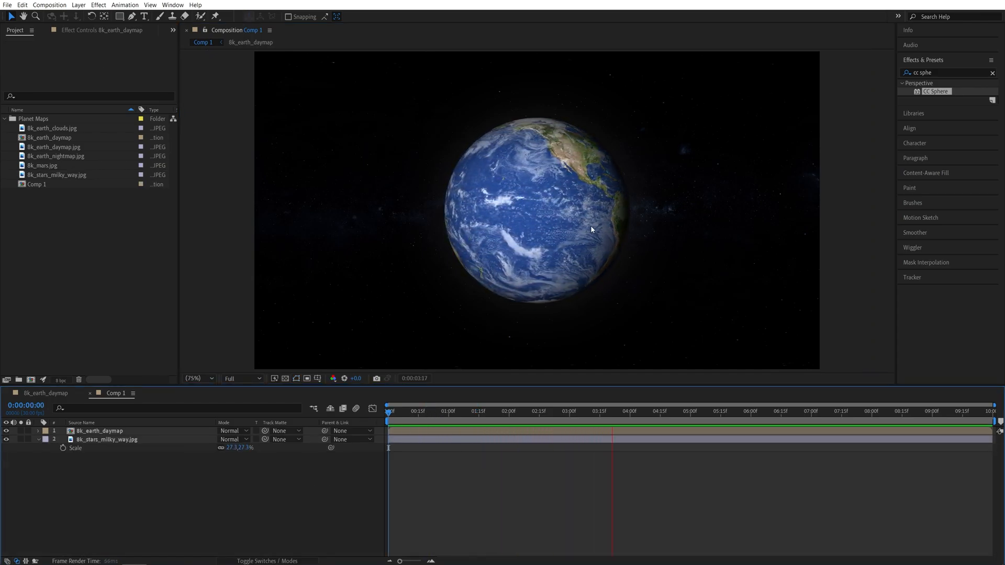
{"action": "left_click_drag", "start_coordinate": [690, 417], "coordinate": [693, 417]}
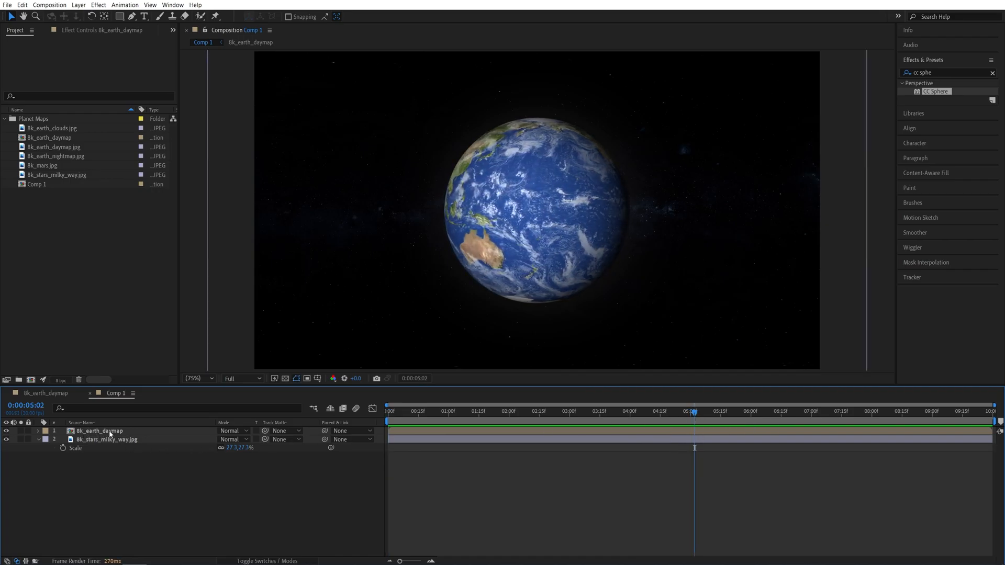
Open the nested 8k_earth_daymap composition and hide its clouds and day map layers
{"action": "double_click", "coordinate": [109, 430]}
{"action": "left_click", "coordinate": [6, 431]}
{"action": "left_click", "coordinate": [6, 439]}
Add 8k_mars.jpg to the 8k_earth_daymap composition as the bottom layer
{"action": "left_click", "coordinate": [116, 265]}
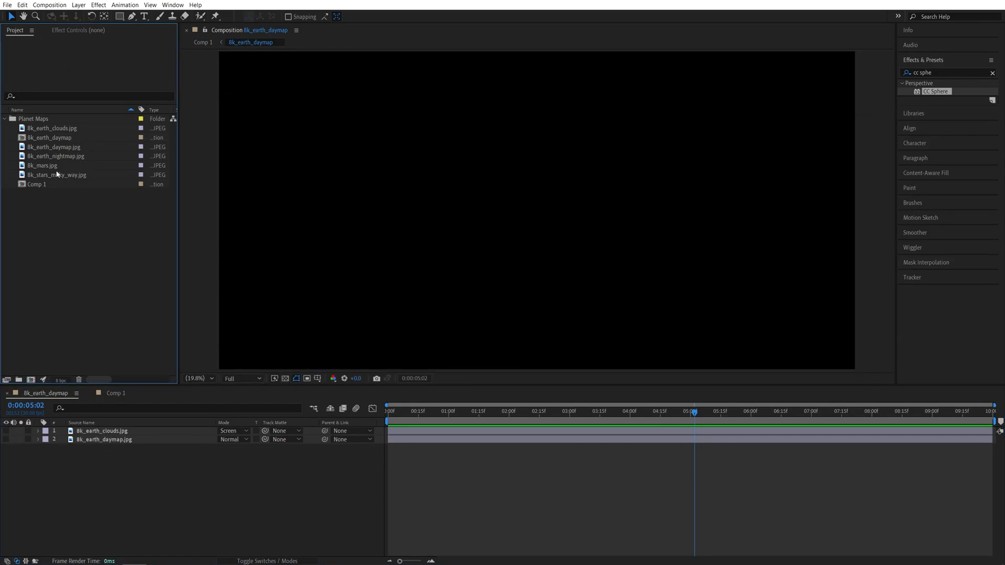
{"action": "left_click", "coordinate": [47, 166]}
{"action": "left_click_drag", "start_coordinate": [47, 169], "coordinate": [99, 480]}
{"action": "left_click_drag", "start_coordinate": [76, 480], "coordinate": [78, 479]}
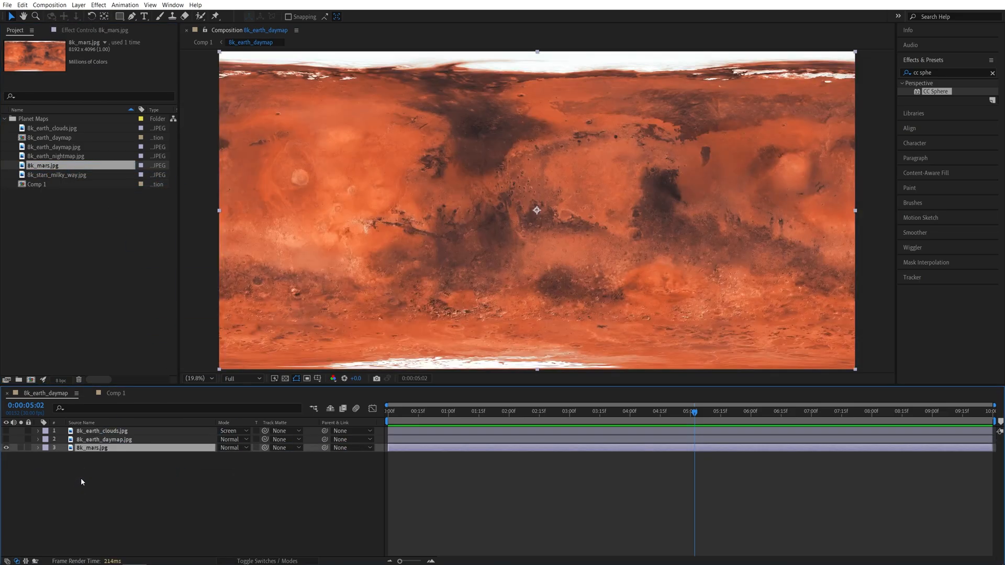
Return to Comp 1 and play the animation from the start to preview the rotating Mars
{"action": "left_click", "coordinate": [116, 395]}
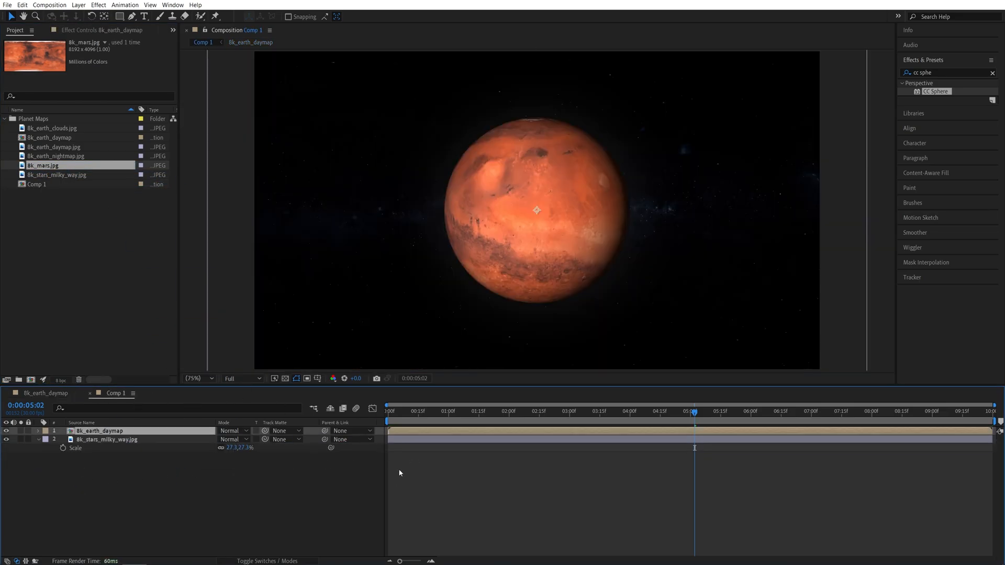
{"action": "left_click_drag", "start_coordinate": [429, 411], "coordinate": [387, 415]}
{"action": "left_click", "coordinate": [401, 441]}
{"action": "key", "text": "space"}
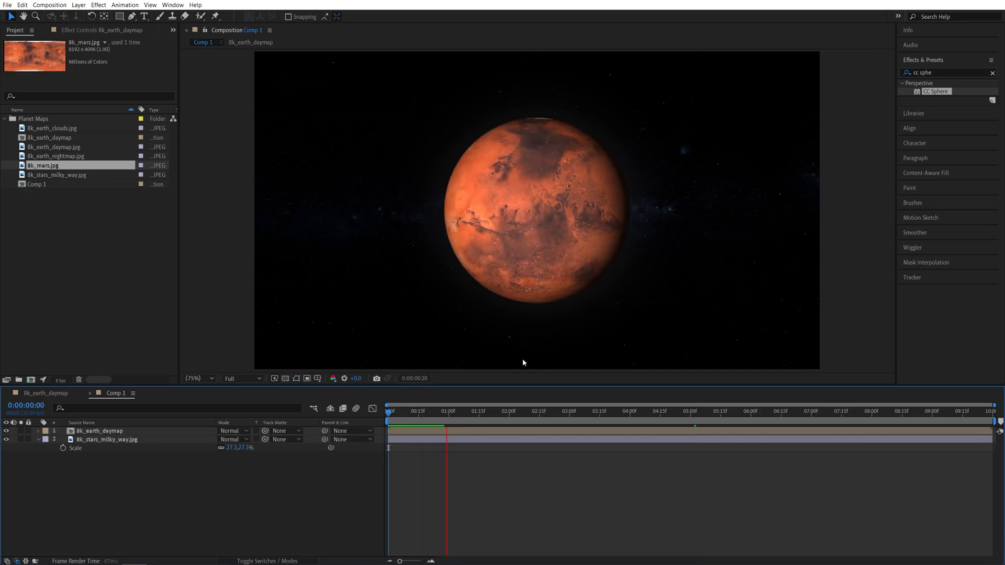
{"action": "left_click", "coordinate": [485, 412]}
{"action": "key", "text": "space"}
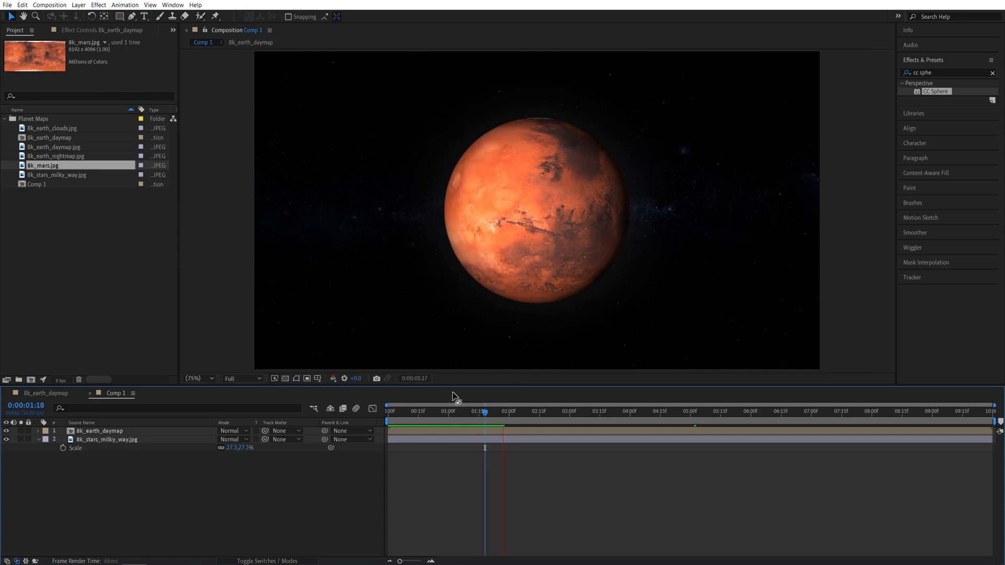